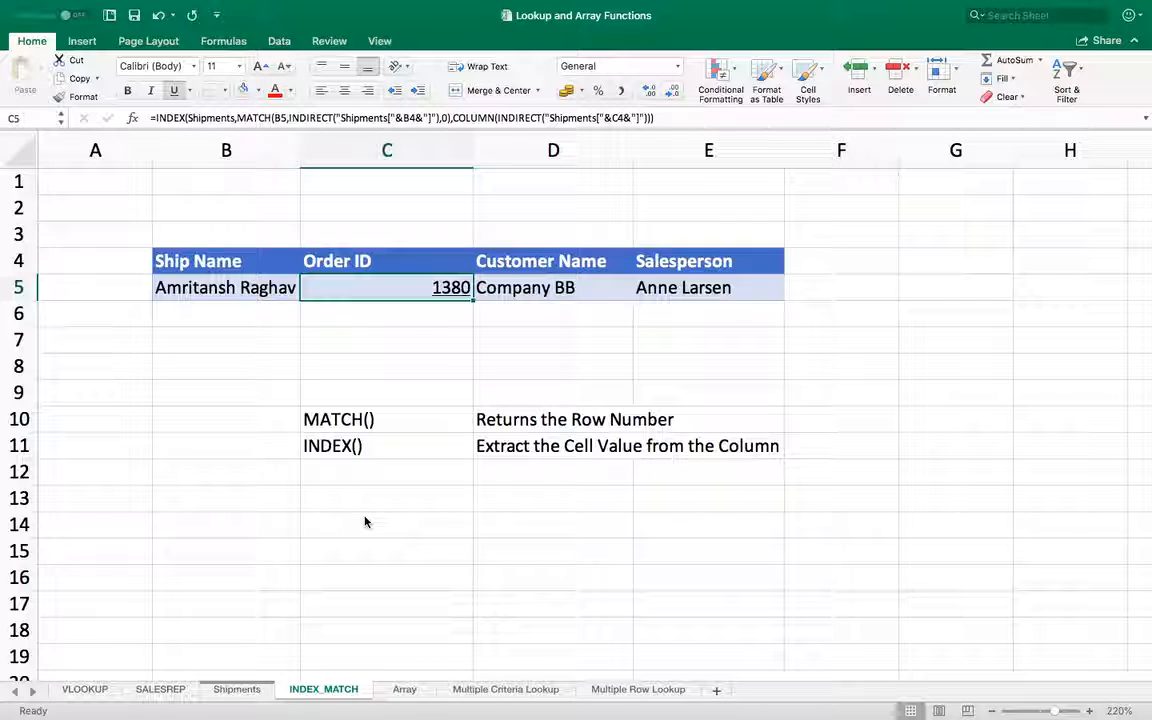
# Step: Examine the Order ID, Customer Name and Salesperson lookup formulas for the ship name in row 5
pyautogui.press('Left')
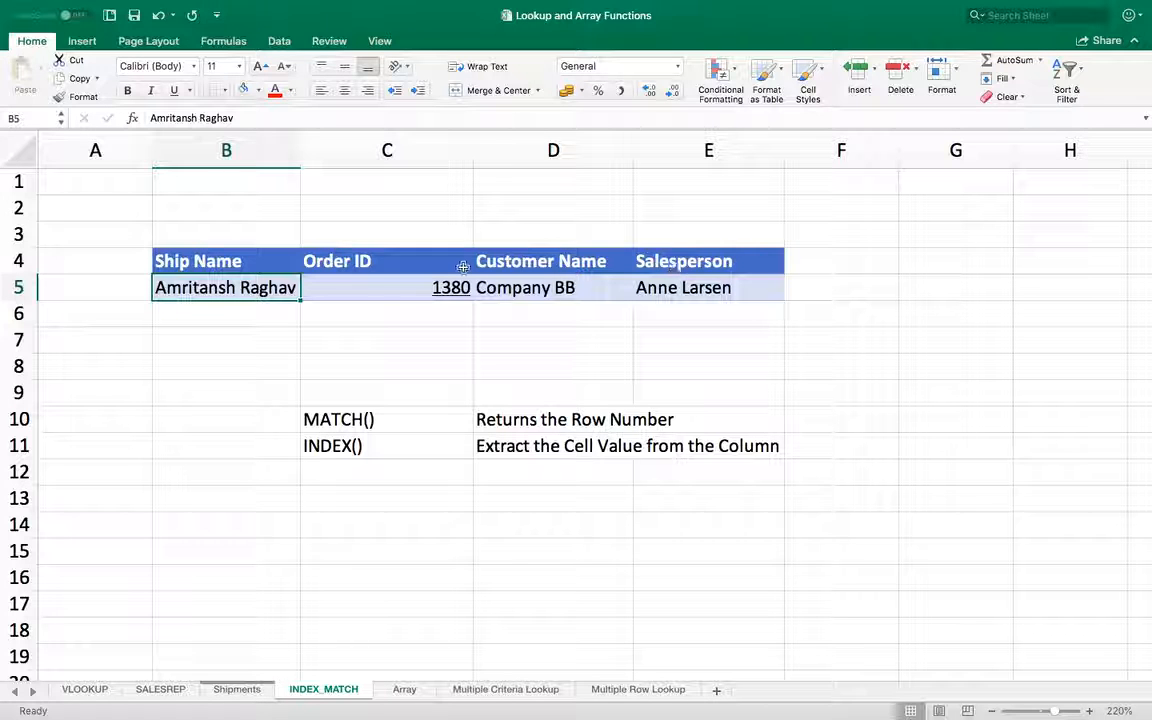
pyautogui.press('Right')
pyautogui.press('Right')
pyautogui.press('Right')
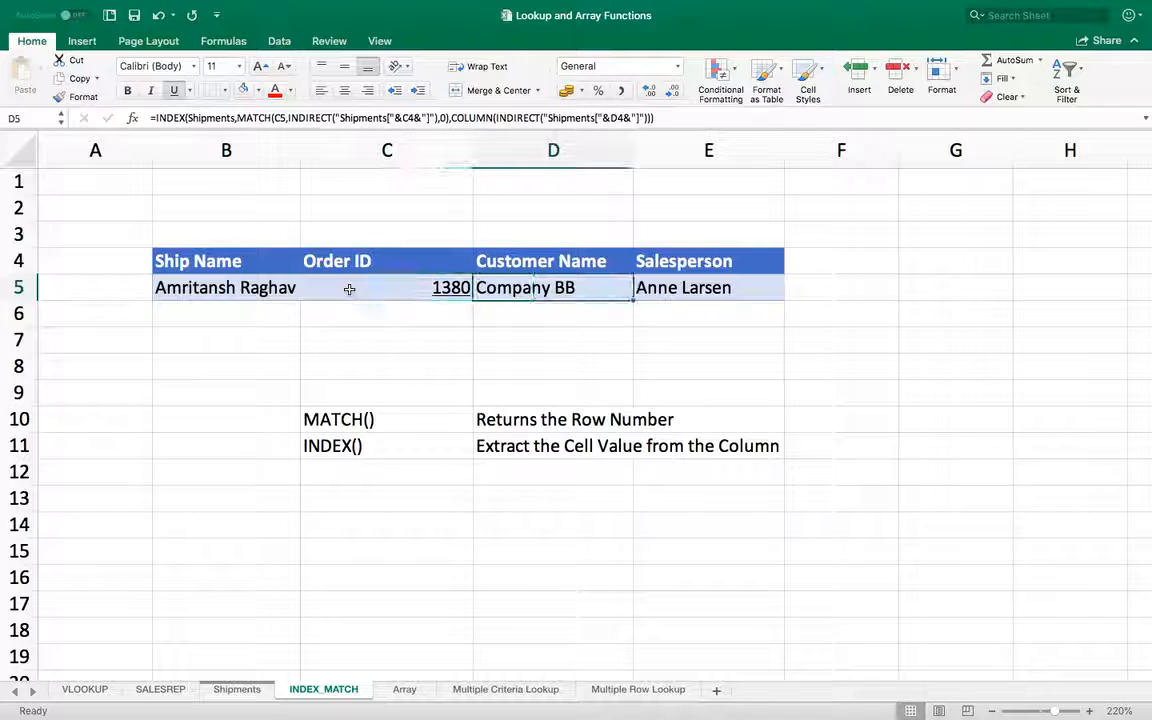
pyautogui.press('Left')
pyautogui.press('Left')
pyautogui.press('Left')
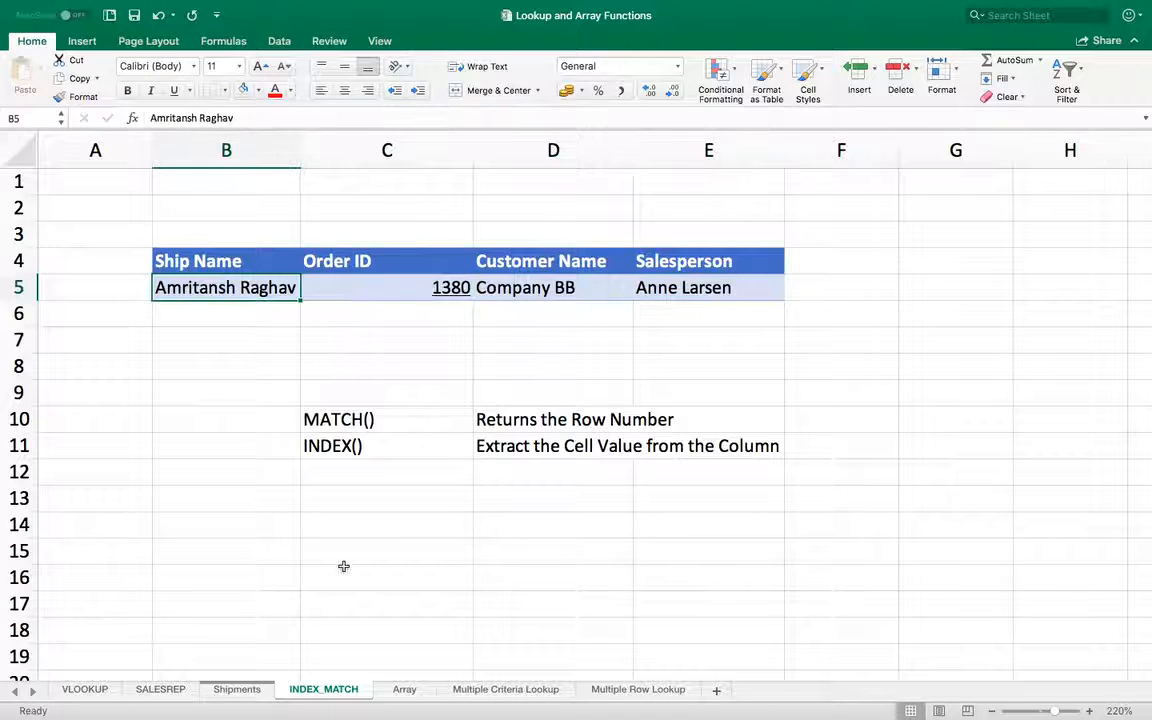
# Step: Examine the Ship Name column and its filter settings for the filtered rows on the Shipments sheet
pyautogui.click(234, 690)
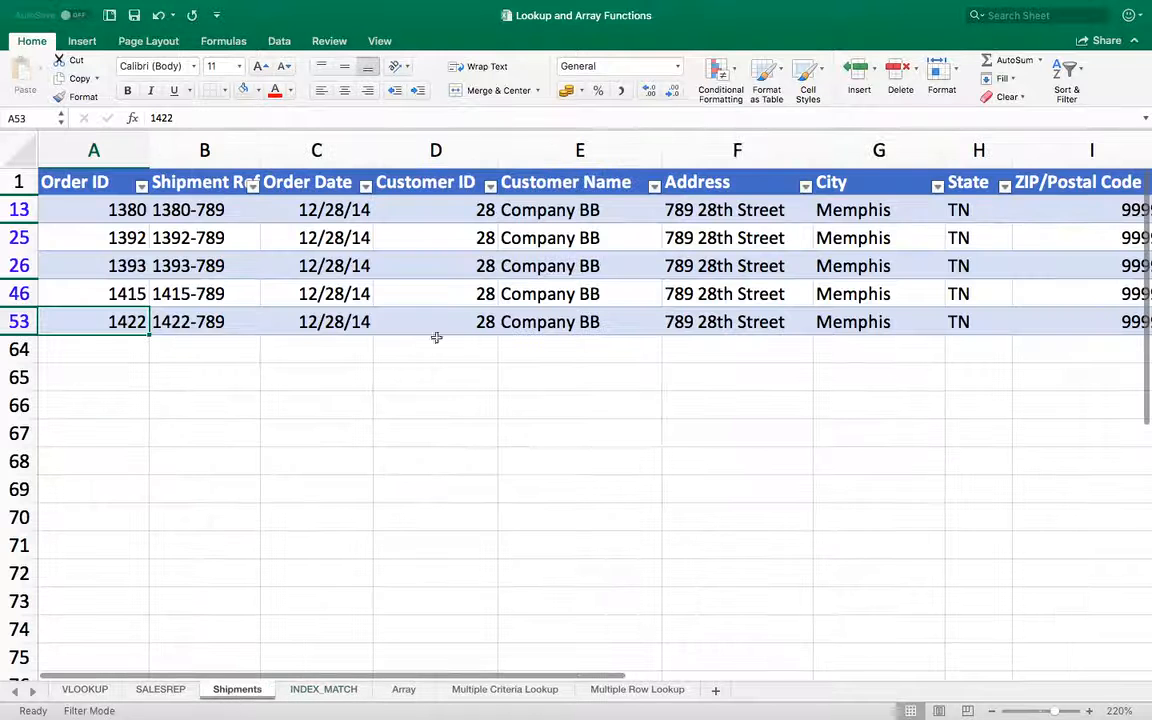
pyautogui.click(586, 293)
pyautogui.press('Right')
pyautogui.press('Right')
pyautogui.press('Right')
pyautogui.press('Right')
pyautogui.press('Right')
pyautogui.press('Right')
pyautogui.press('Right')
pyautogui.press('Right')
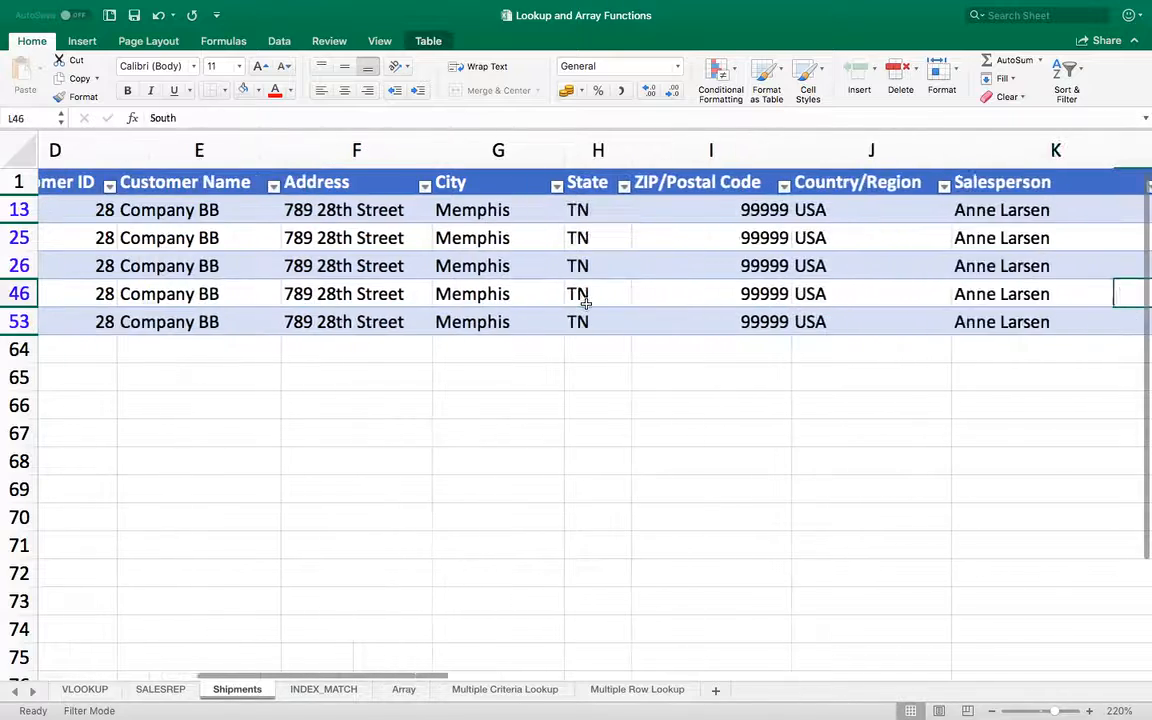
pyautogui.press('Right')
pyautogui.press('Right')
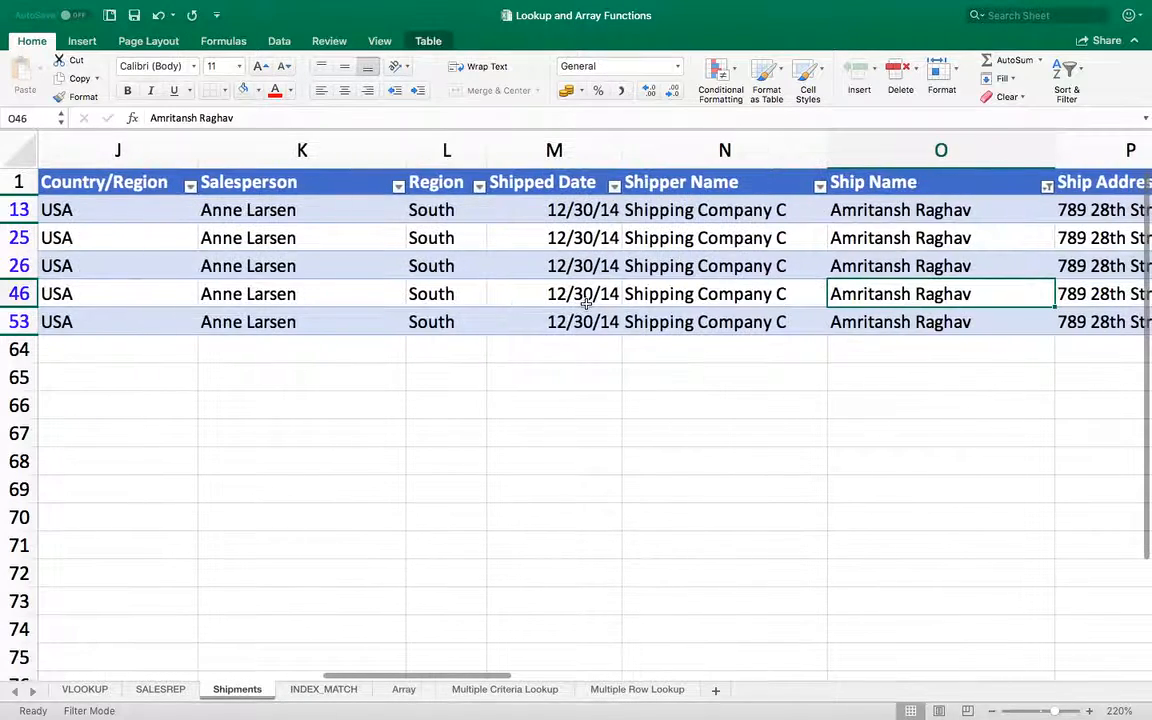
pyautogui.click(1046, 186)
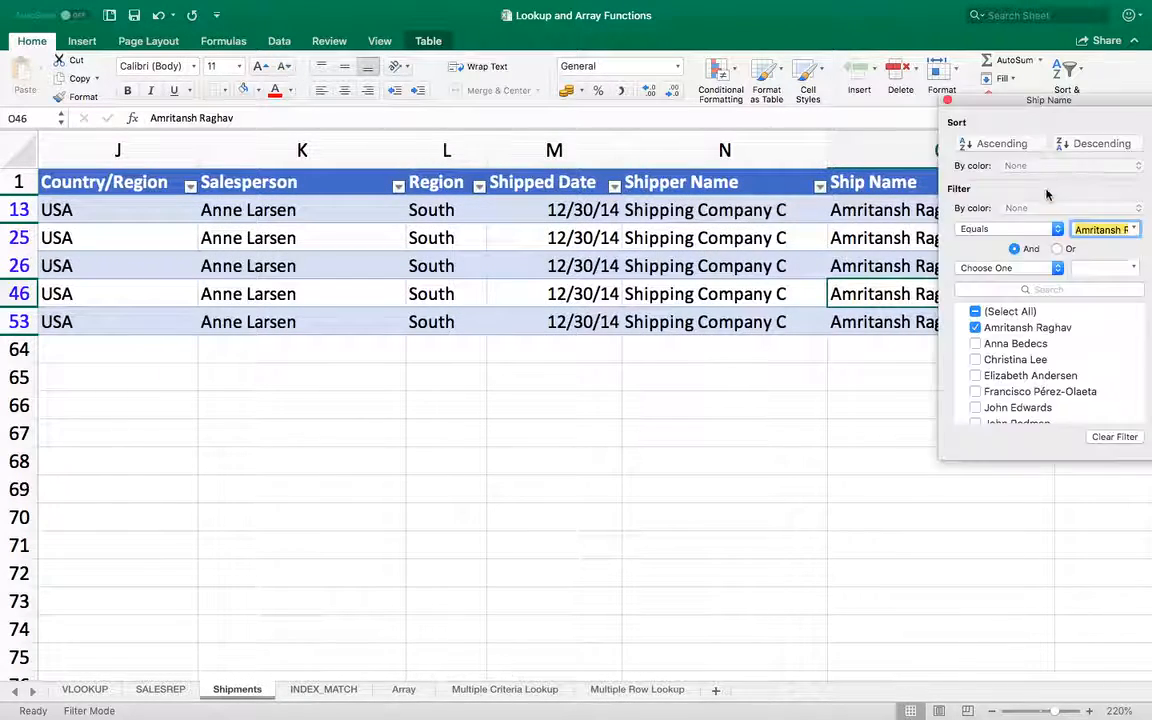
pyautogui.click(896, 210)
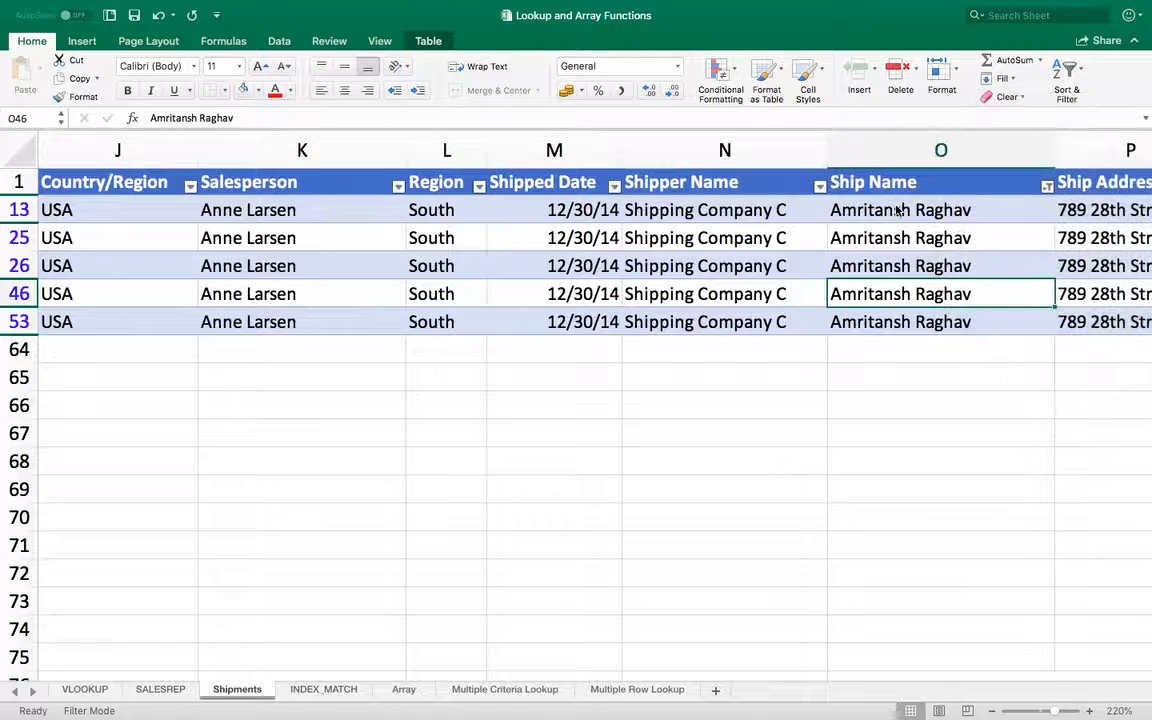
pyautogui.click(888, 221)
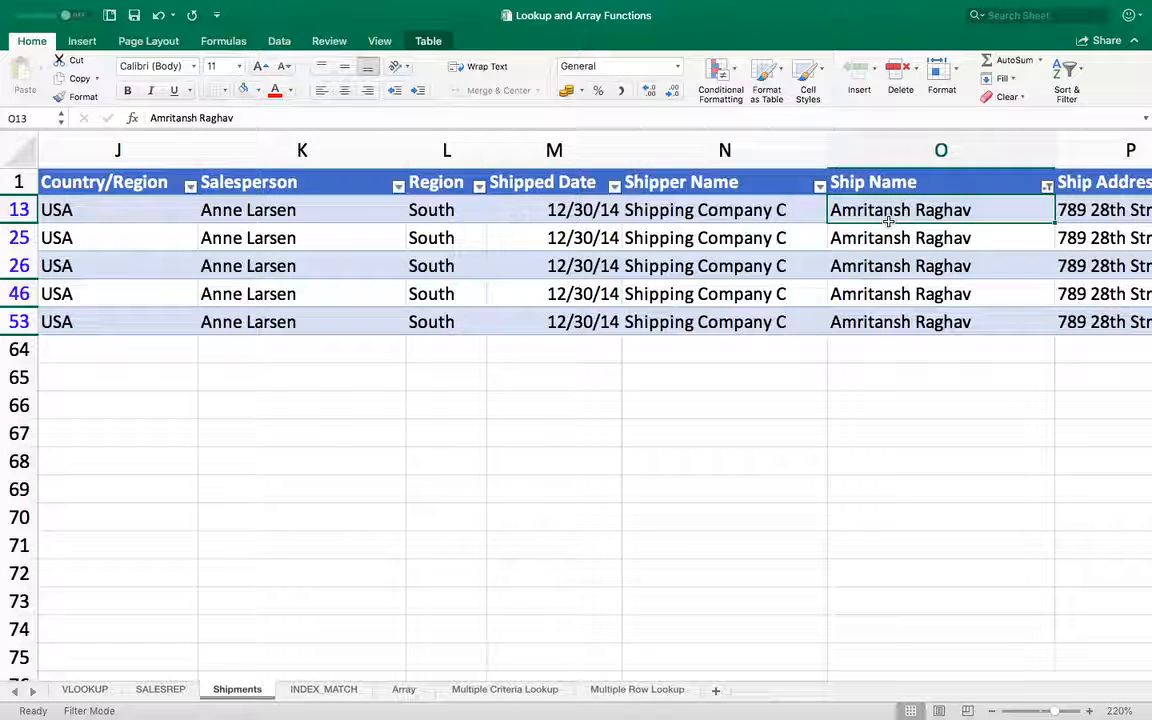
# Step: Review the filtered shipments' Order ID values, and return to the Order ID formula in C5 of the INDEX_MATCH sheet
pyautogui.press('Left')
pyautogui.press('Left')
pyautogui.press('Left')
pyautogui.press('Left')
pyautogui.press('Left')
pyautogui.press('Left')
pyautogui.press('Left')
pyautogui.press('Left')
pyautogui.press('Left')
pyautogui.press('Left')
pyautogui.press('Left')
pyautogui.press('Left')
pyautogui.press('Left')
pyautogui.press('Left')
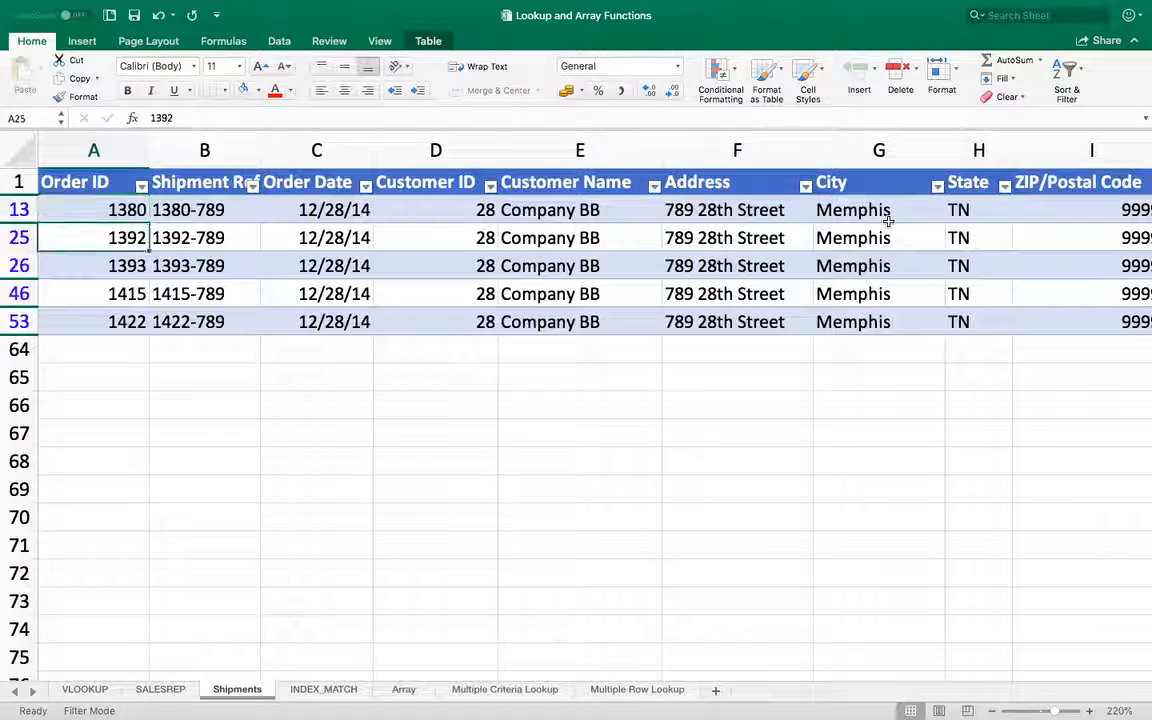
pyautogui.click(118, 322)
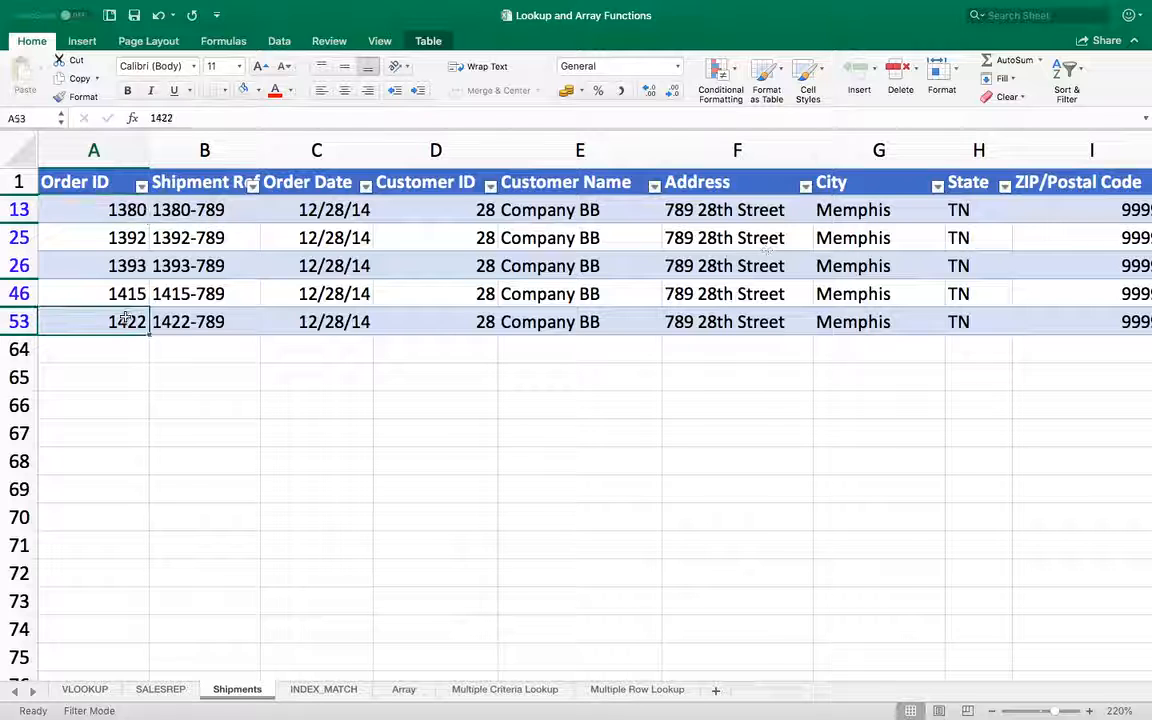
pyautogui.click(325, 690)
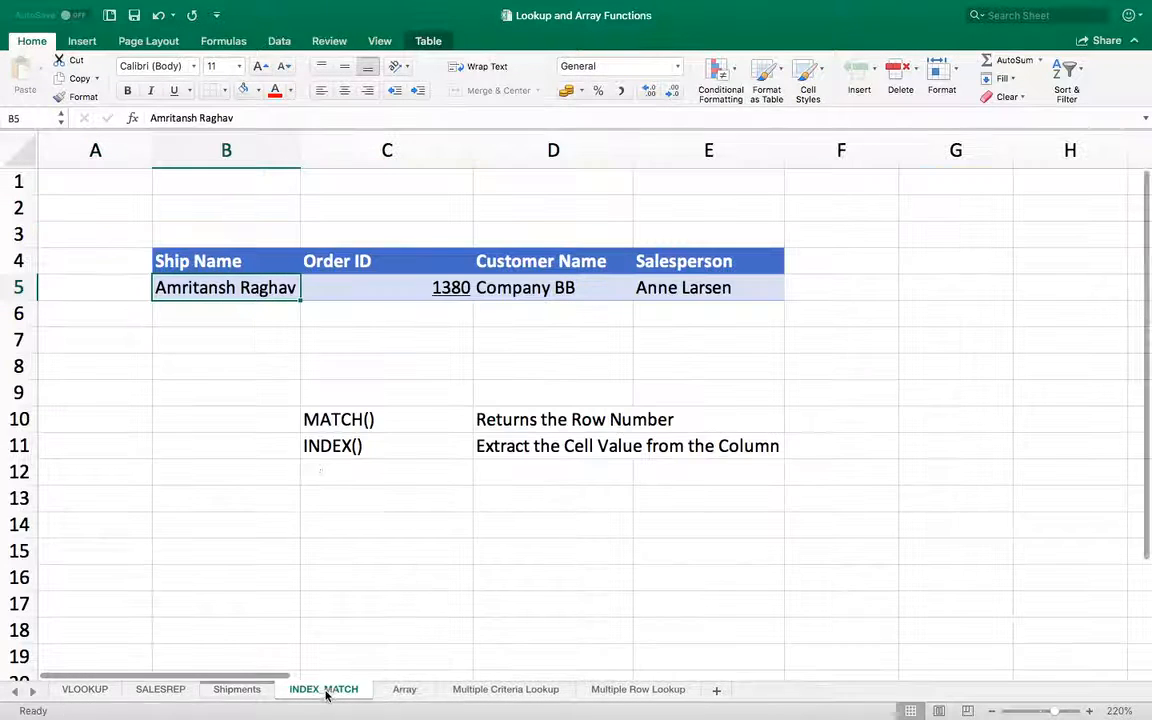
pyautogui.click(340, 287)
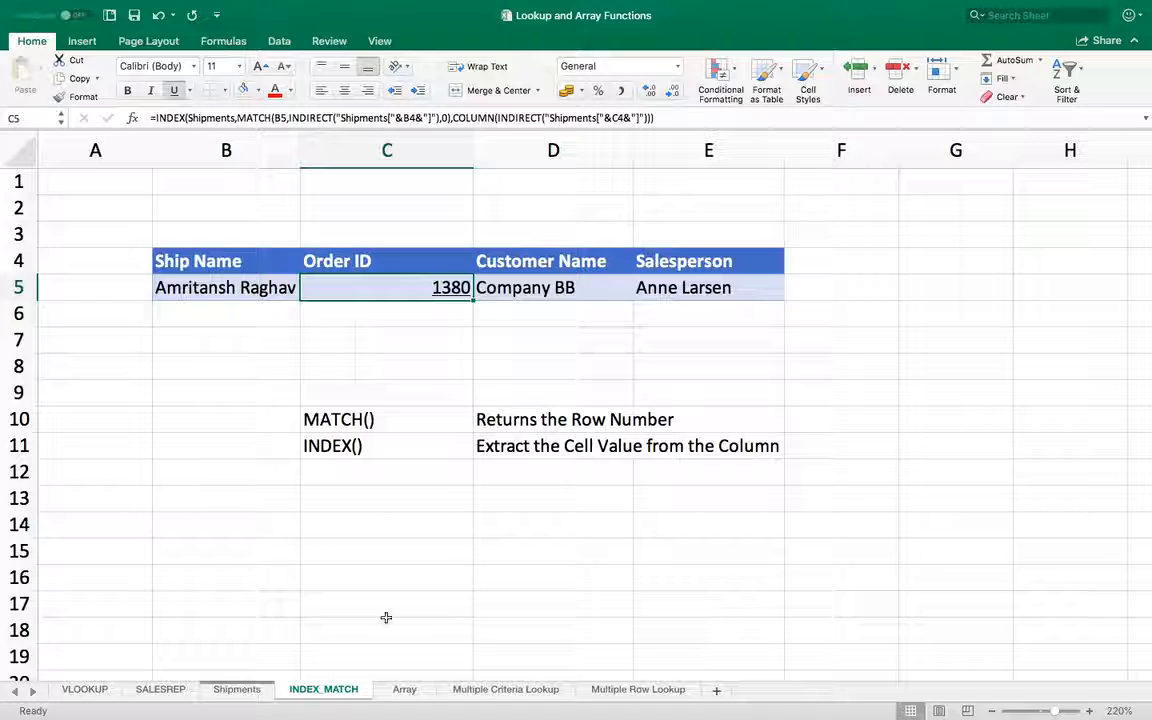
# Step: Open the Array sheet and examine its list-of-values label and the Month and Units Sold table
pyautogui.click(404, 690)
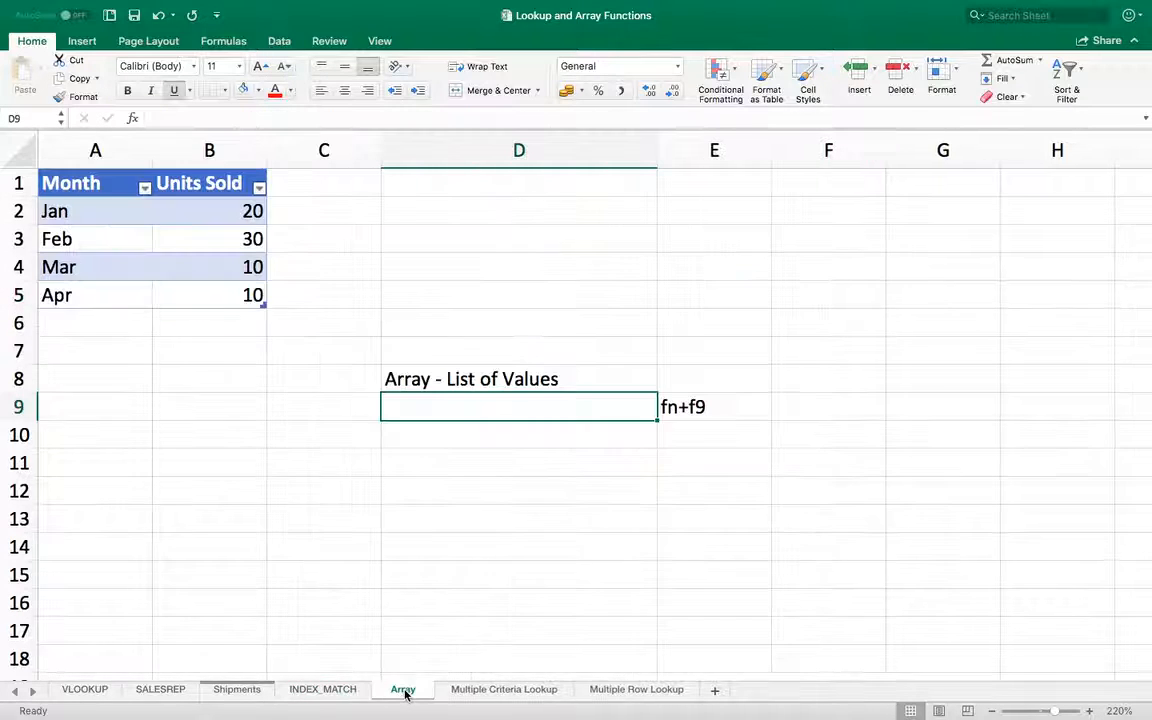
pyautogui.click(317, 402)
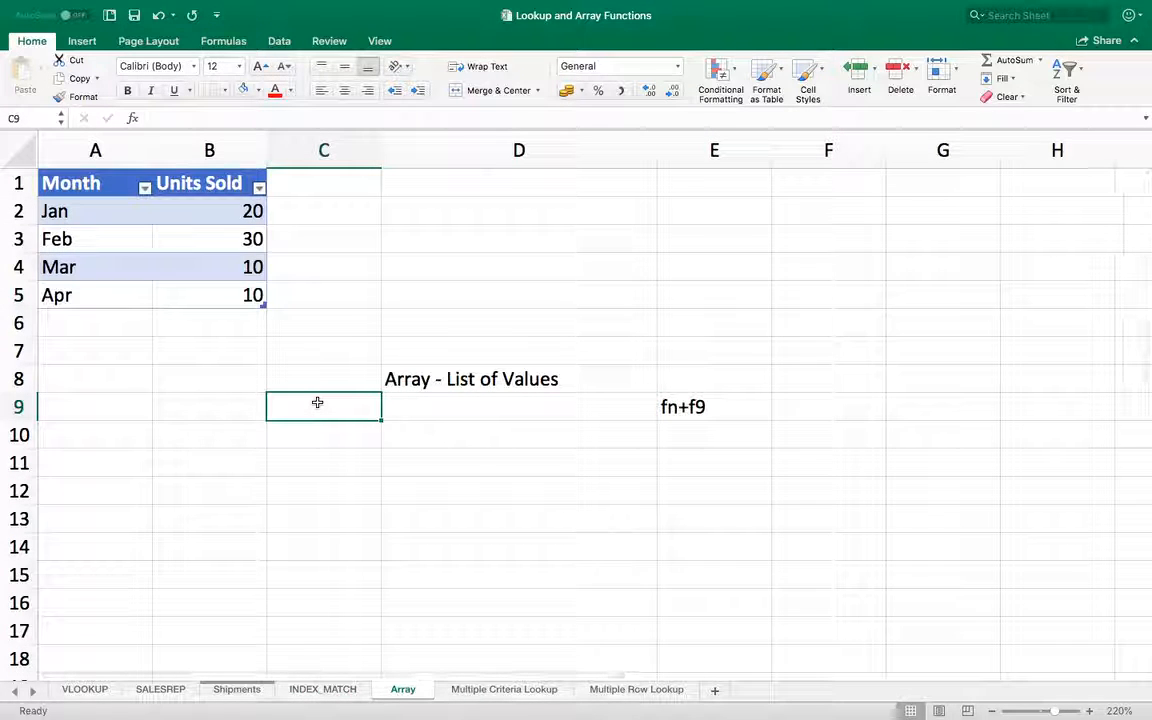
pyautogui.press('Right')
pyautogui.press('Up')
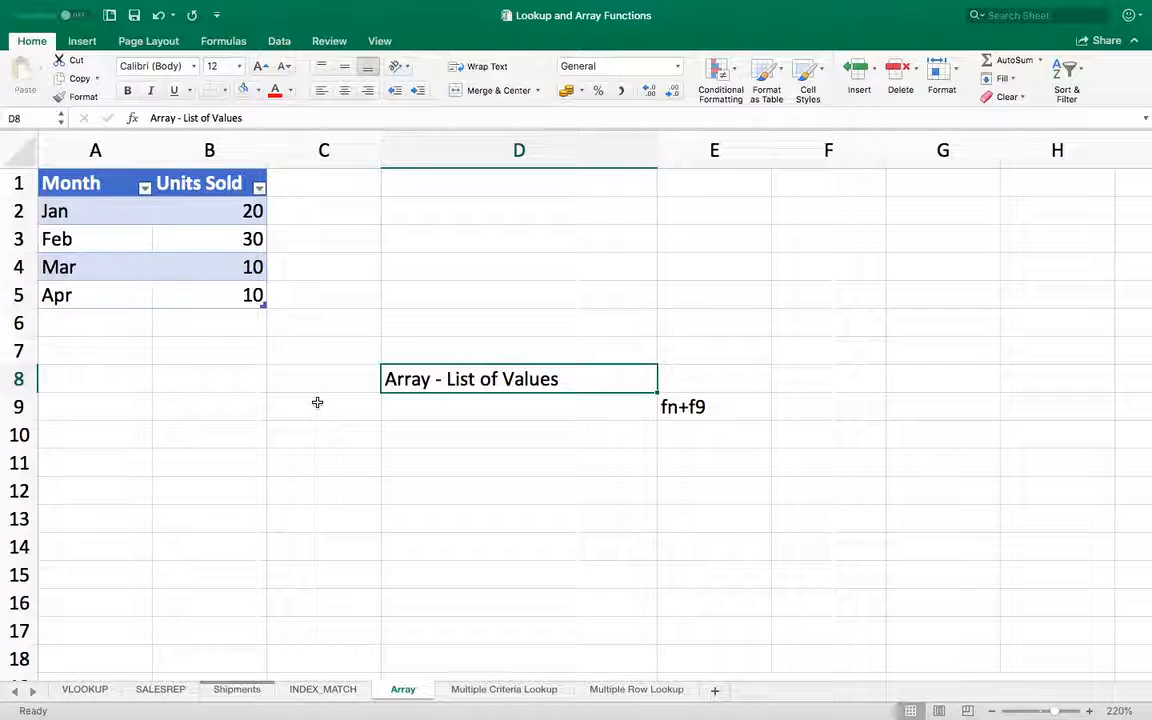
pyautogui.press('Left')
pyautogui.press('Left')
pyautogui.press('Left')
pyautogui.press('Up')
pyautogui.press('Up')
pyautogui.press('Up')
pyautogui.press('Up')
pyautogui.press('Up')
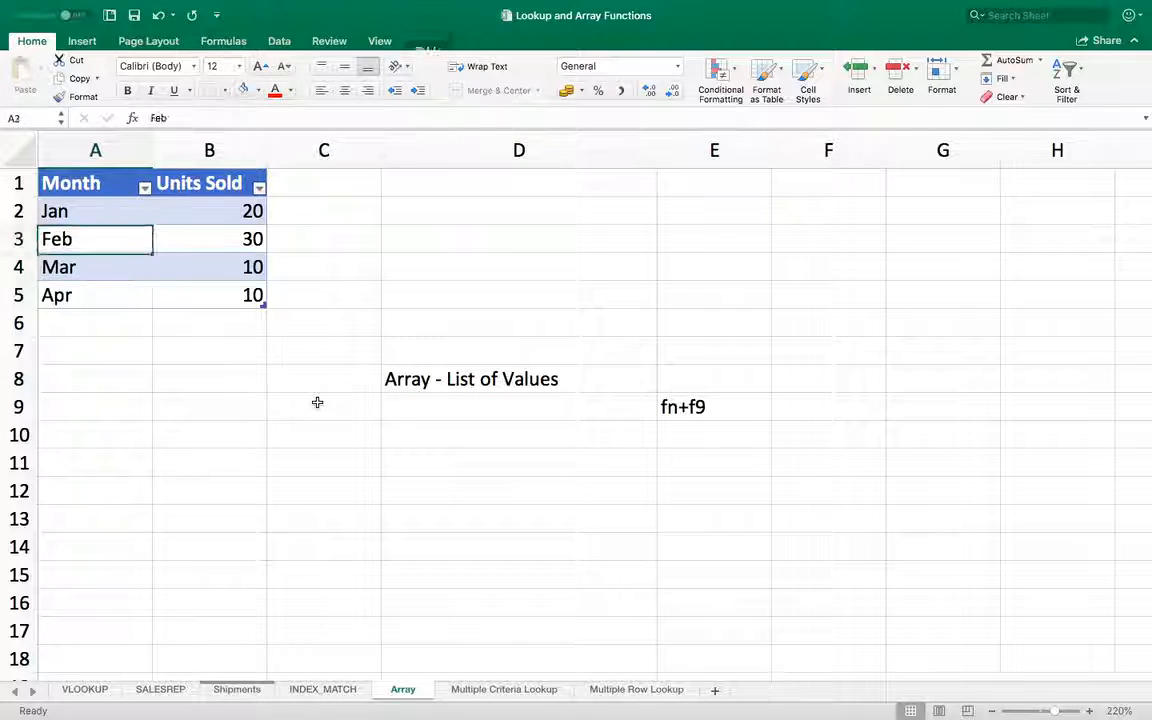
pyautogui.press('Up')
pyautogui.press('Up')
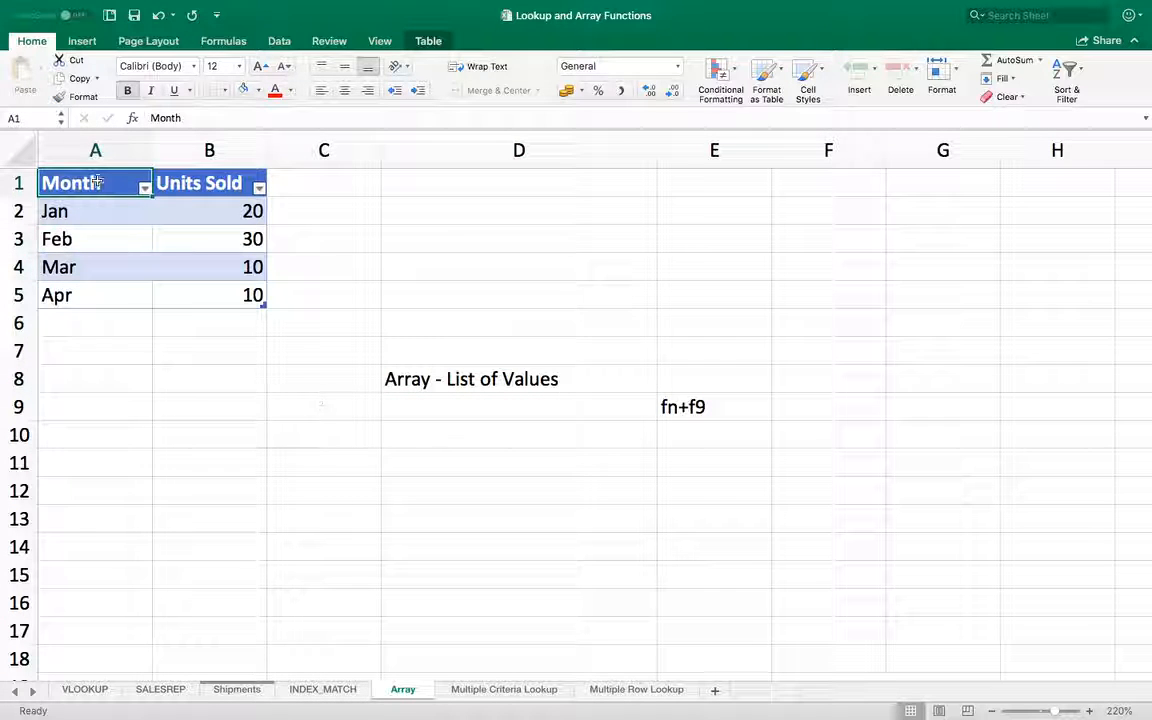
# Step: Check the table name and column headers of the Month and Units Sold table in A1:B5
pyautogui.moveTo(97, 182); pyautogui.dragTo(215, 294)
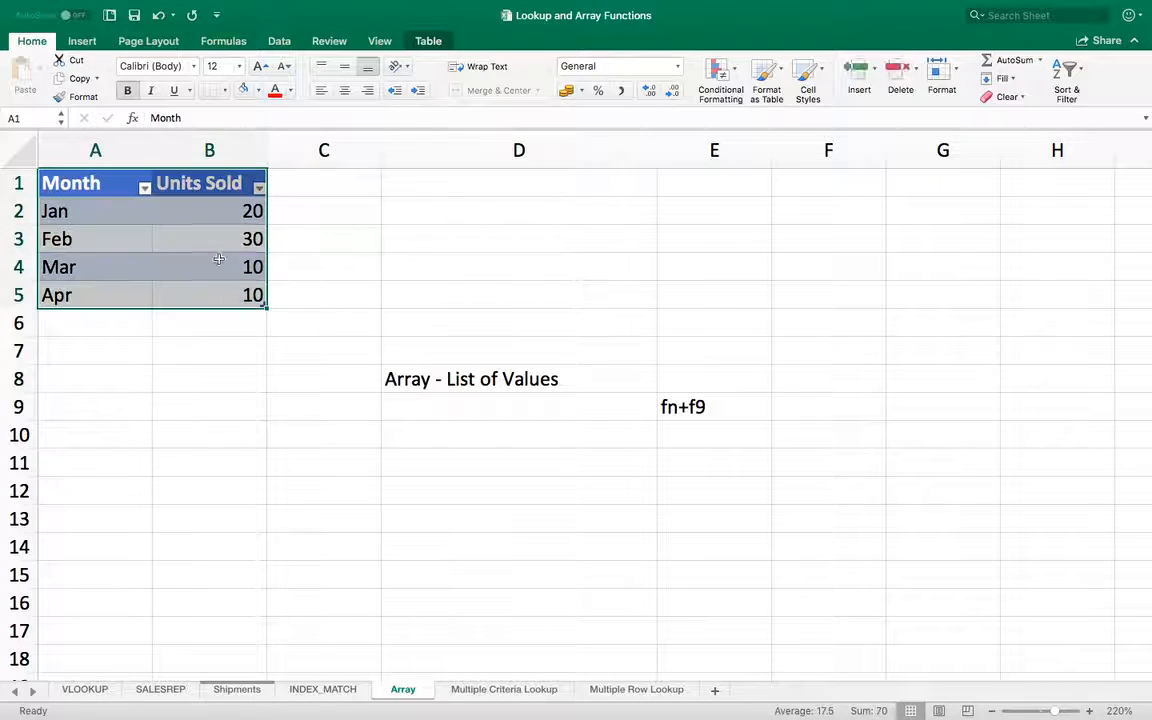
pyautogui.click(427, 40)
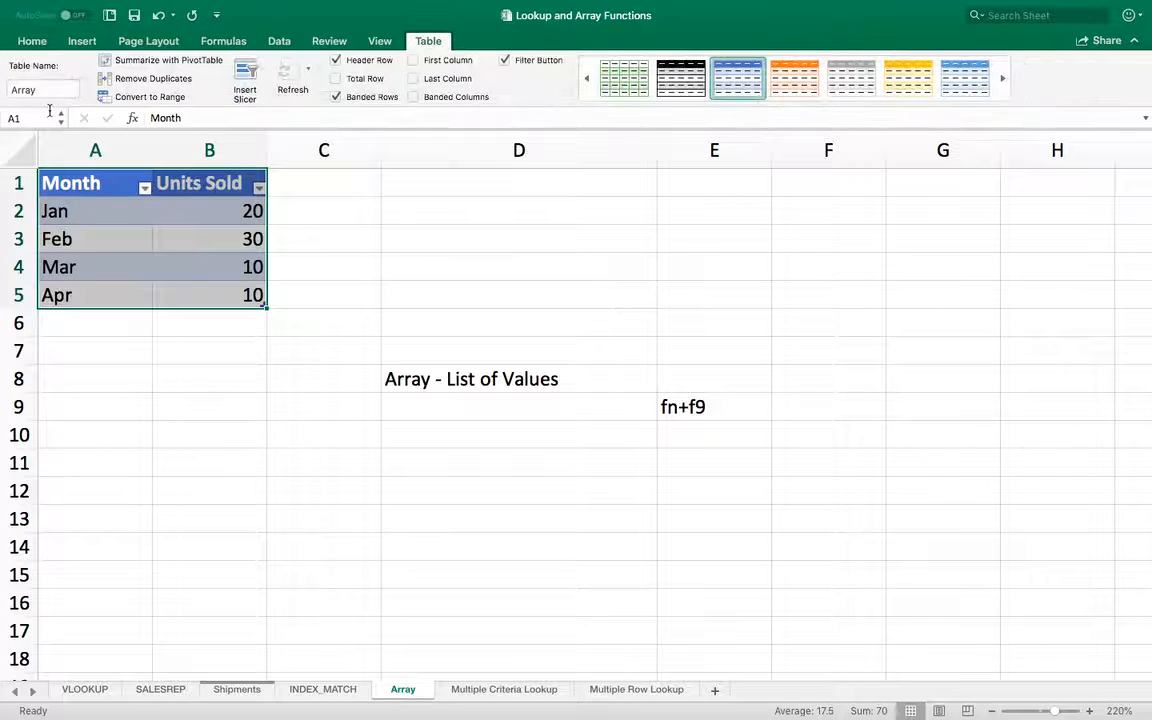
pyautogui.click(129, 283)
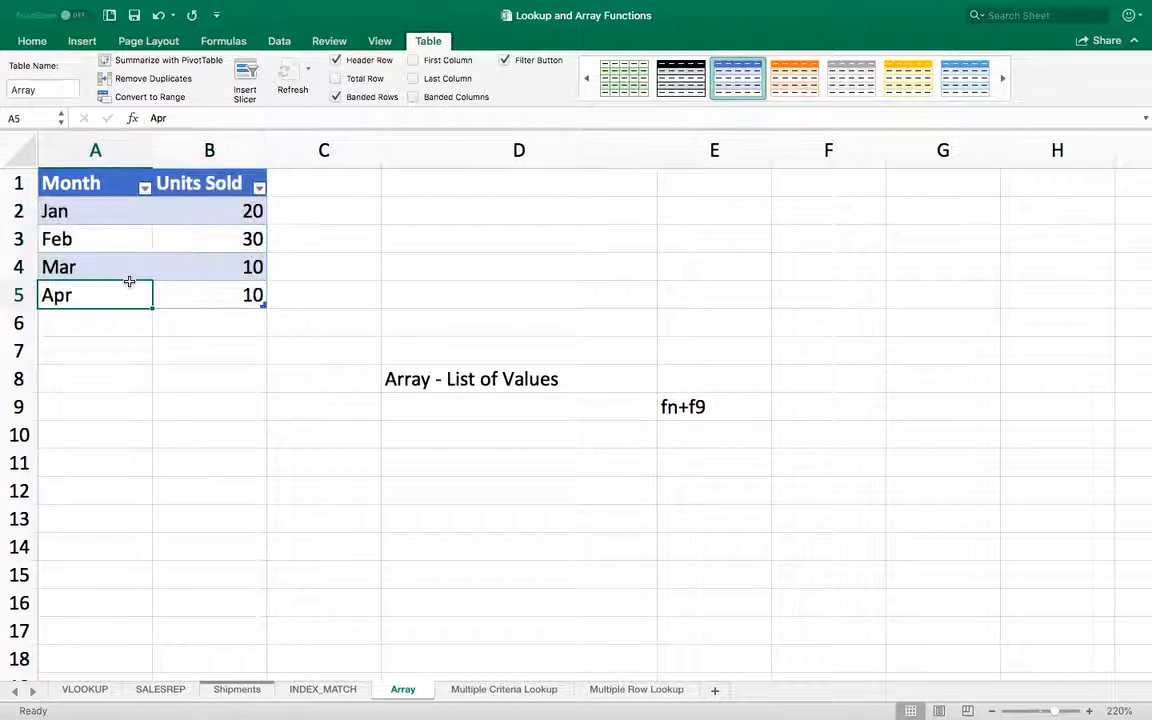
pyautogui.press('Up')
pyautogui.press('Up')
pyautogui.press('Up')
pyautogui.press('Up')
pyautogui.press('Right')
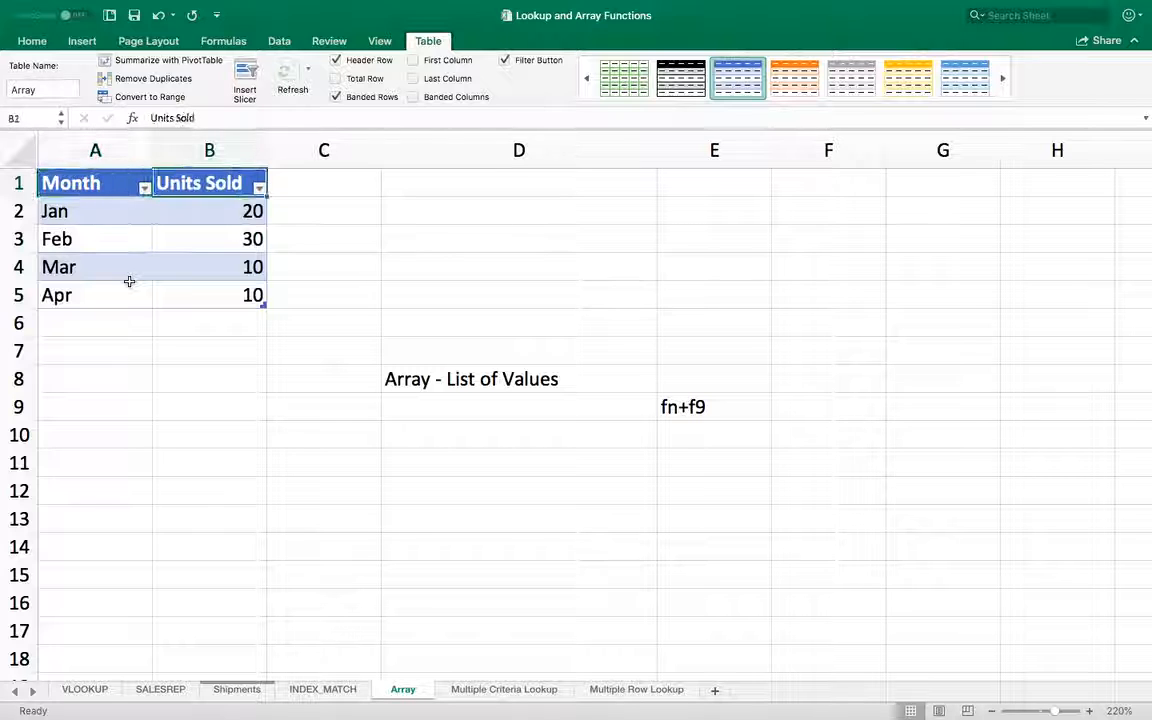
# Step: Enter the formula =Array[Units Sold] in cell D9, below the list-of-values label
pyautogui.press('Down')
pyautogui.press('Down')
pyautogui.press('Down')
pyautogui.press('Down')
pyautogui.press('Down')
pyautogui.press('Down')
pyautogui.press('Down')
pyautogui.press('Down')
pyautogui.press('Right')
pyautogui.press('Right')
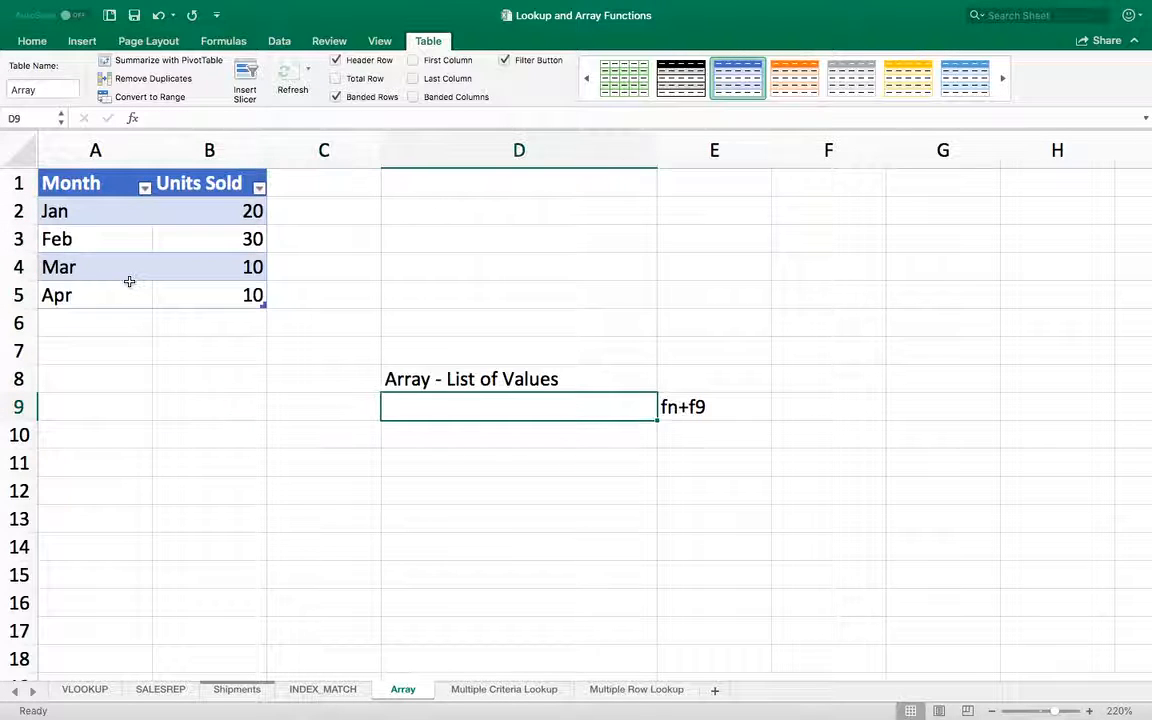
pyautogui.write('=')
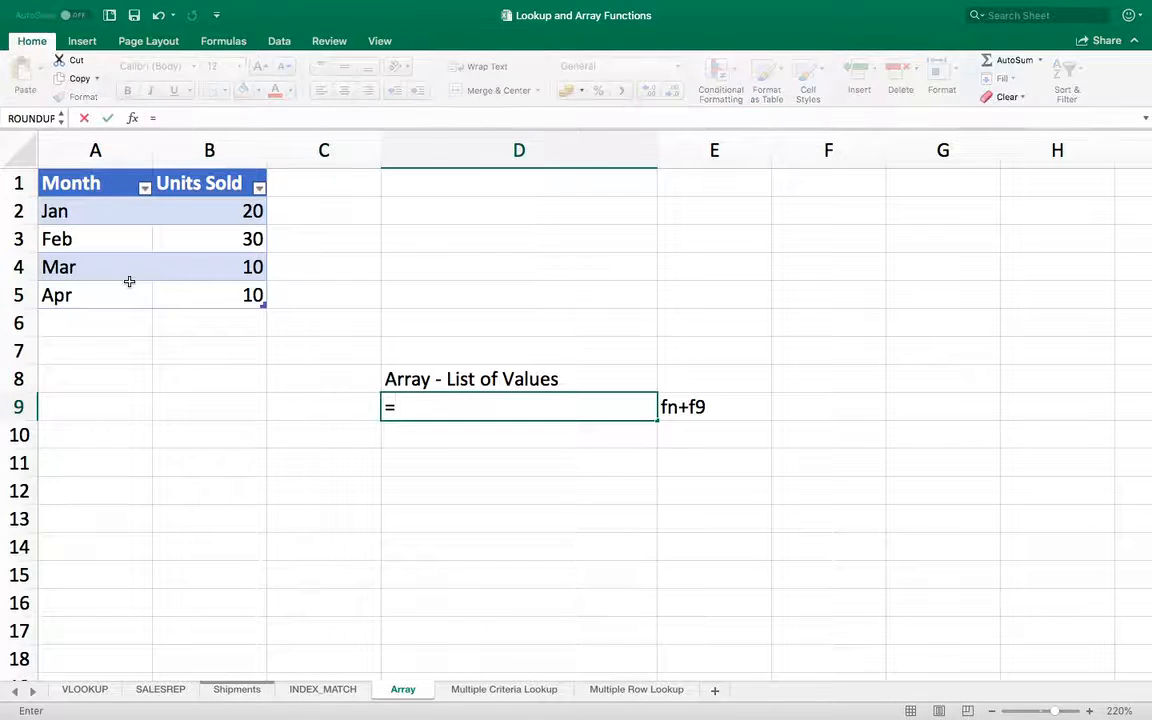
pyautogui.write('Arr')
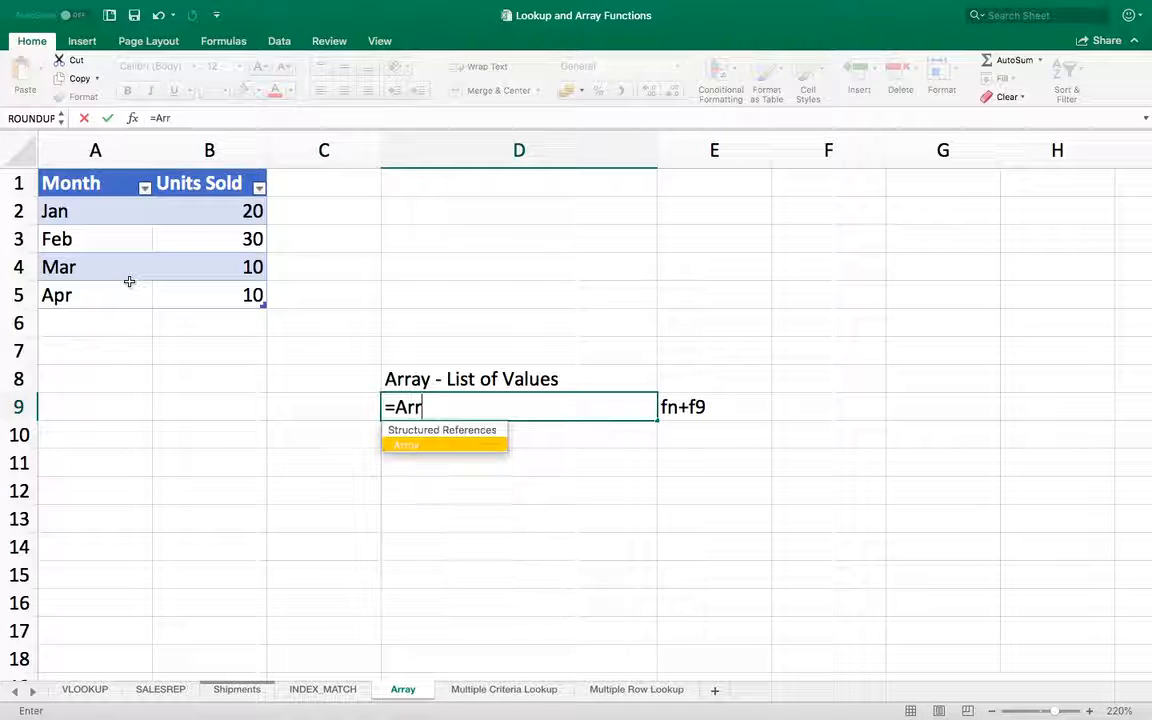
pyautogui.write('ays')
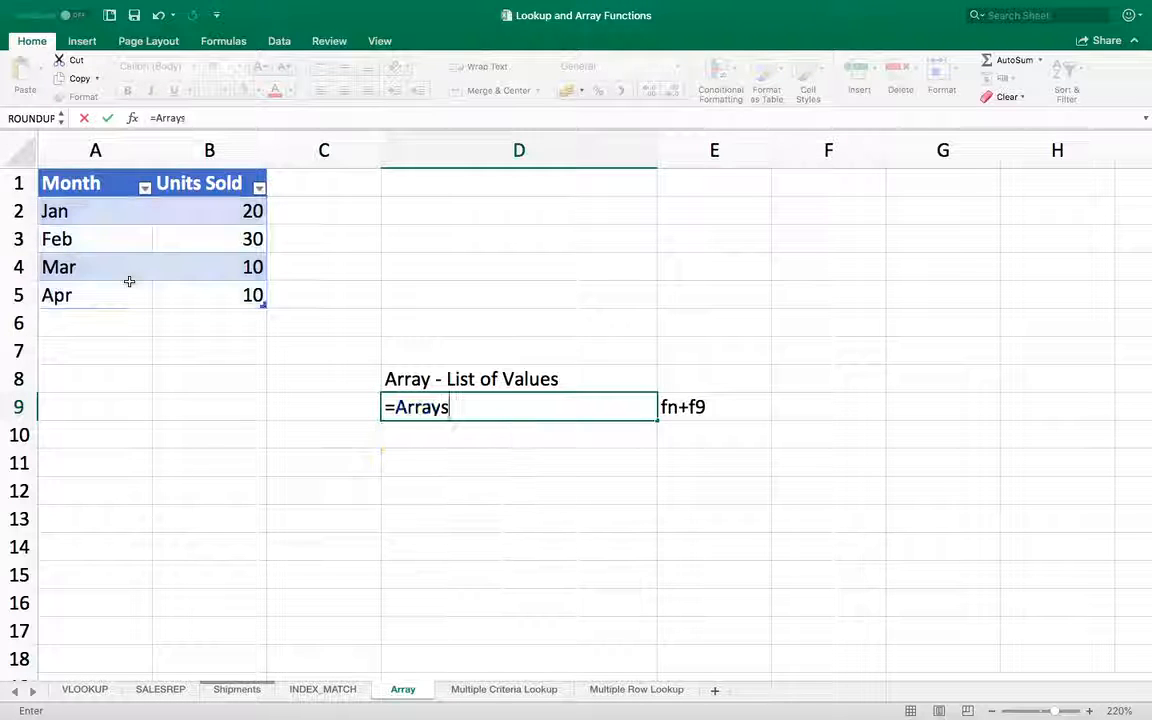
pyautogui.press('BackSpace')
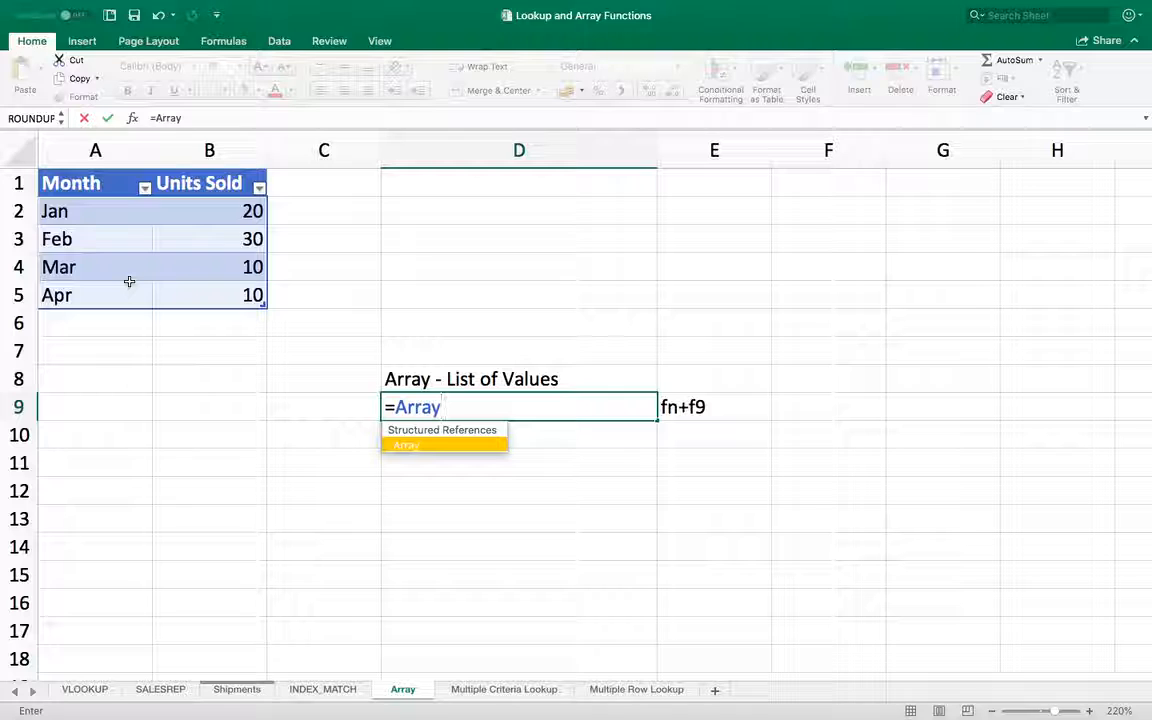
pyautogui.write('[Un')
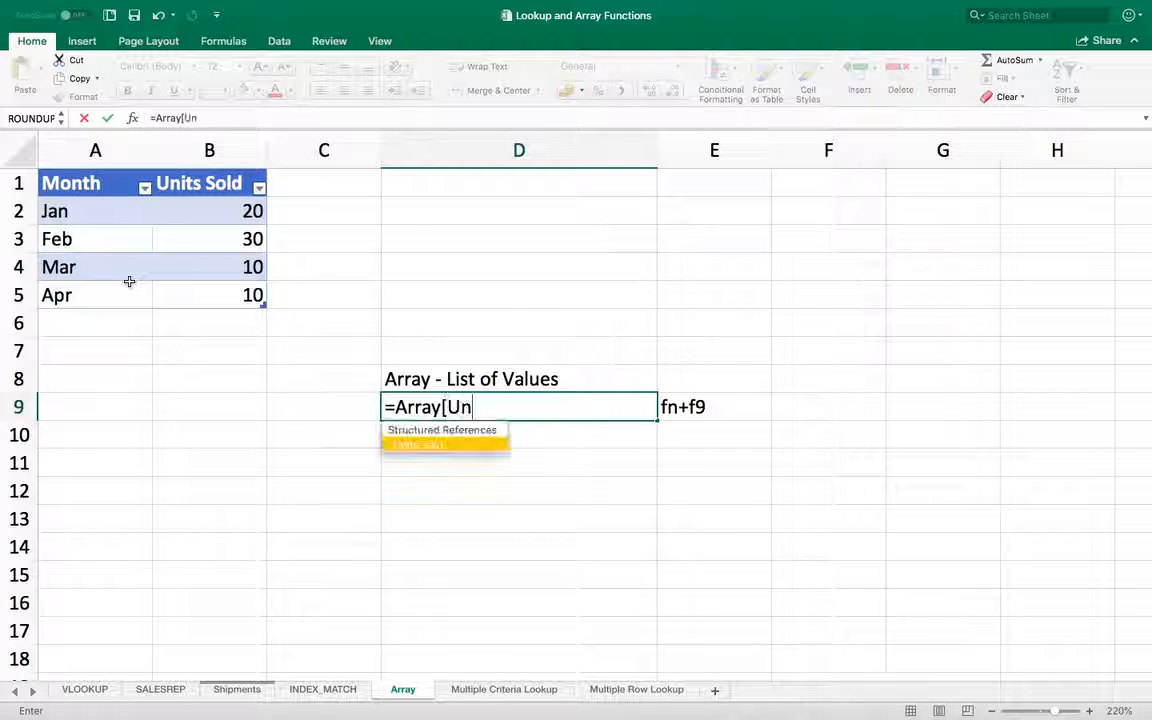
pyautogui.write('its Sold]')
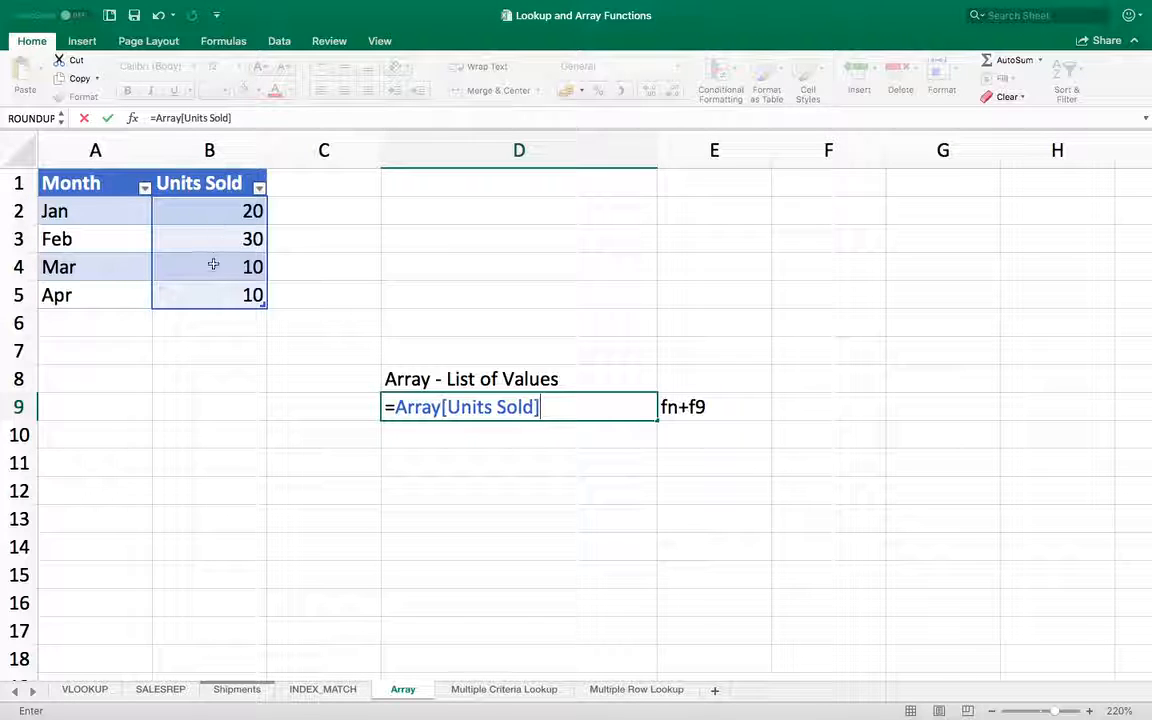
pyautogui.press('Return')
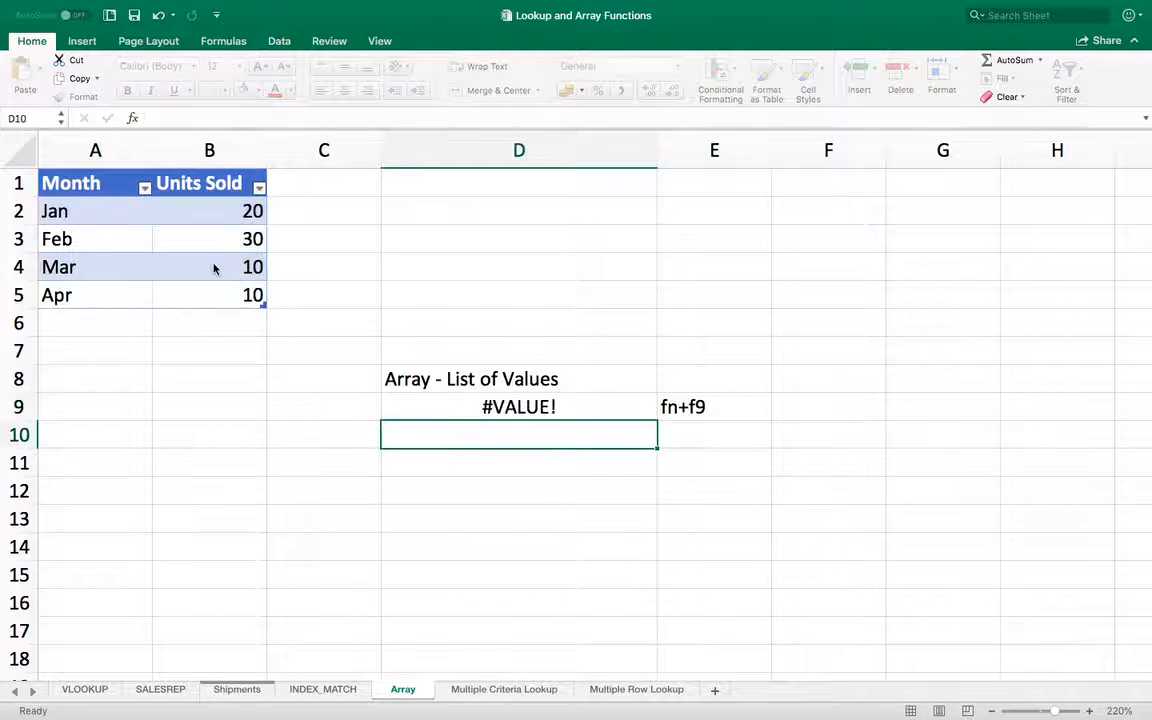
# Step: Evaluate the Units Sold reference inside D9's formula into its literal array of values
pyautogui.press('Up')
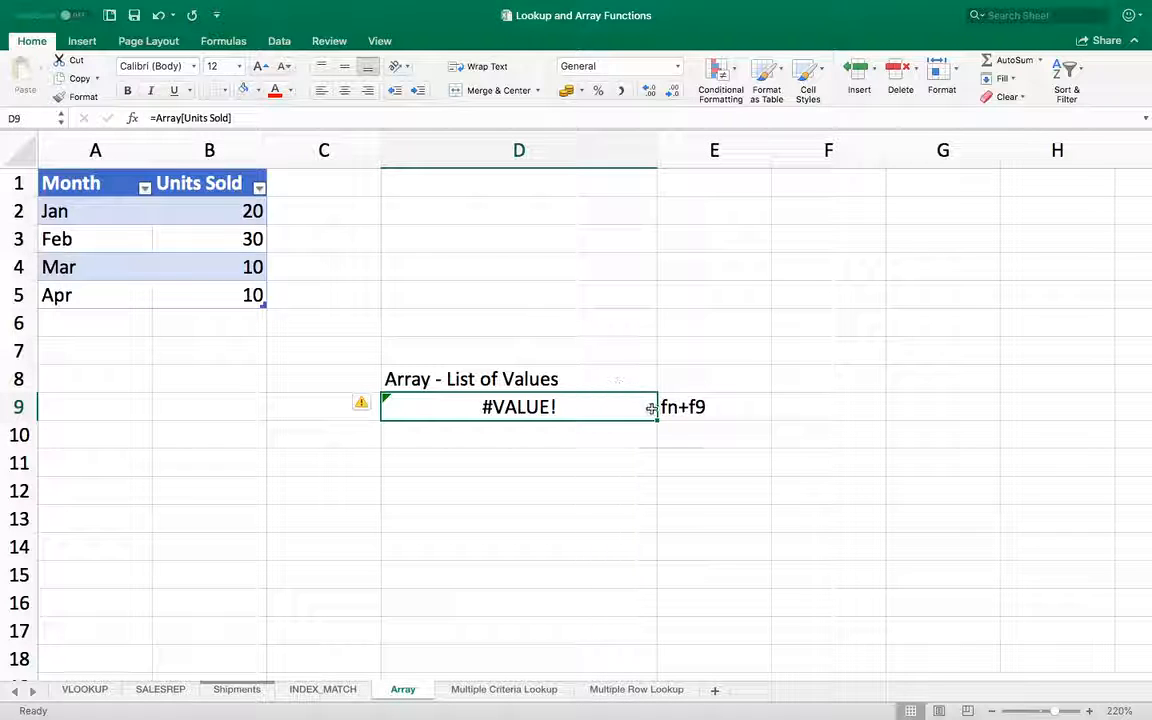
pyautogui.doubleClick(607, 405)
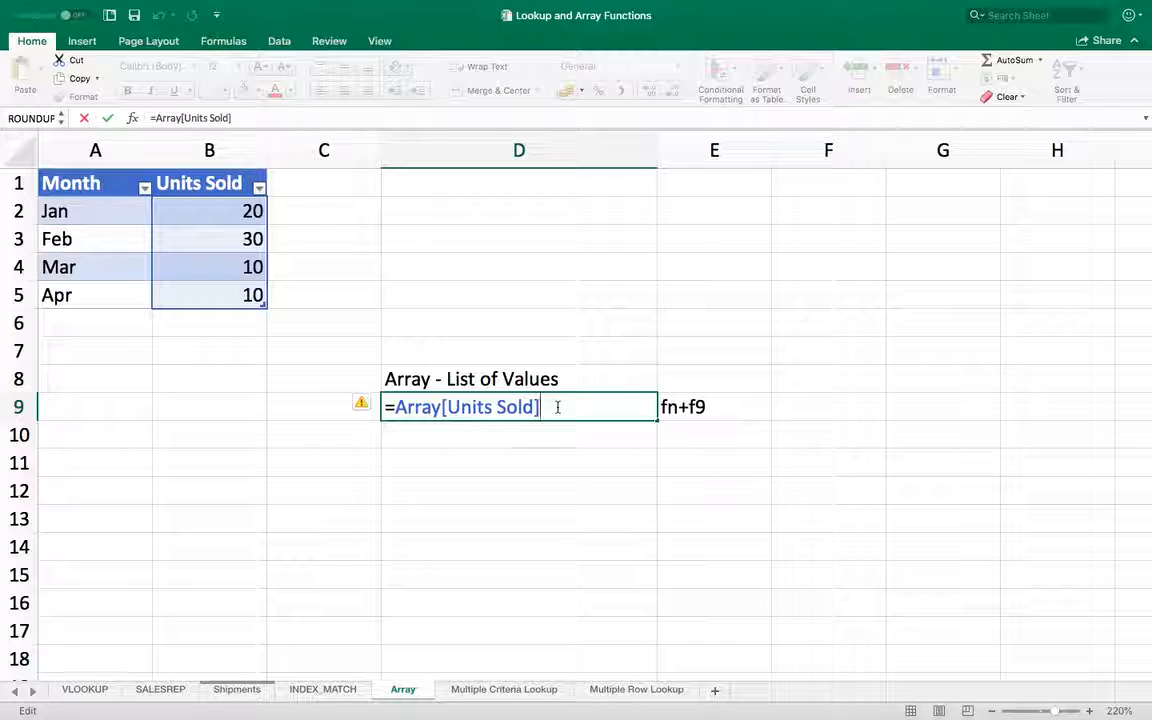
pyautogui.press('F9')
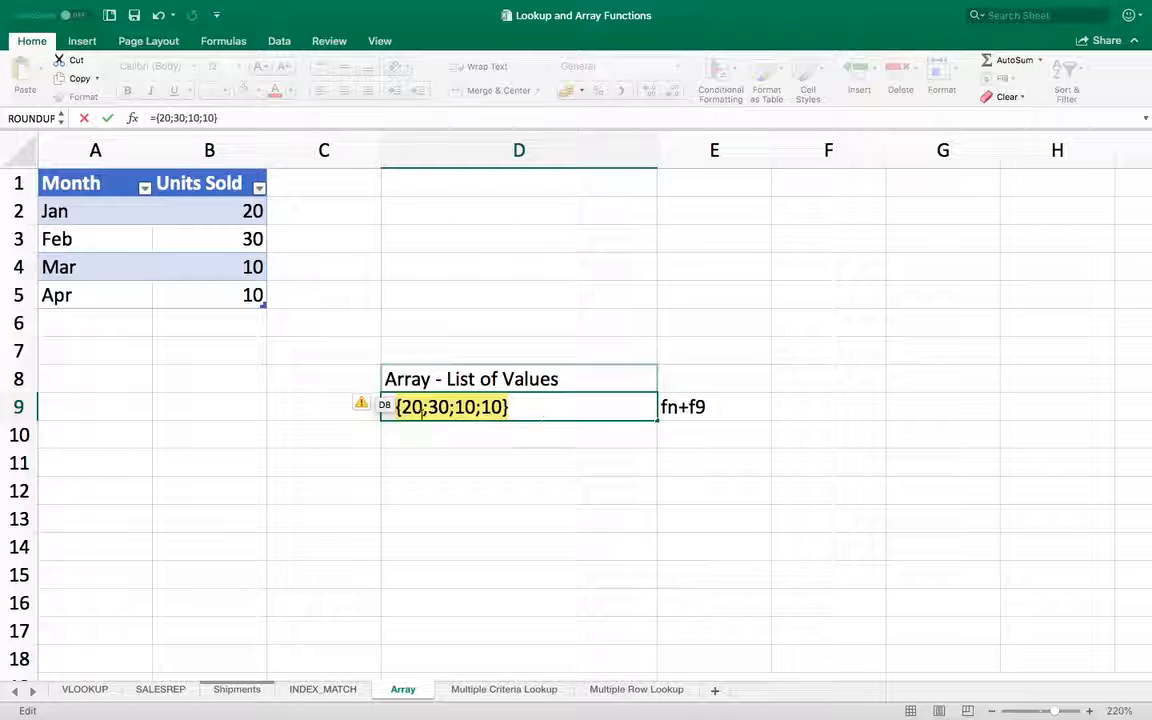
# Step: Multiply the literal array of values in D9's formula by 2 and enter the formula
pyautogui.click(534, 407)
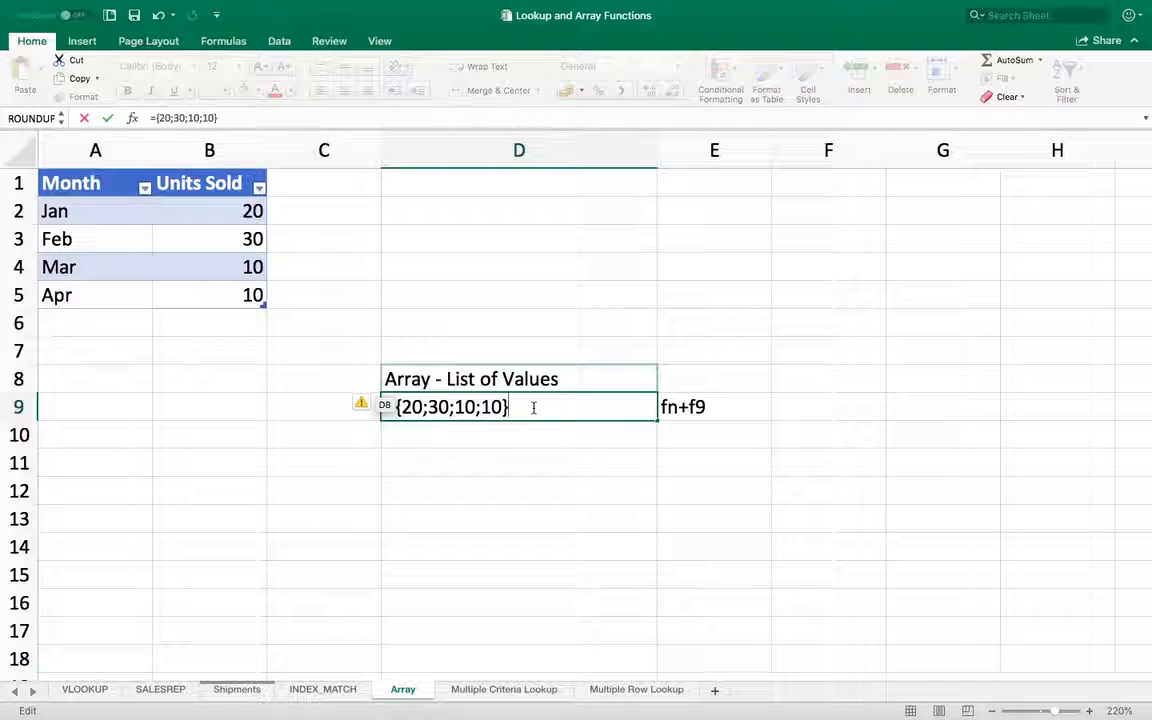
pyautogui.write('*2')
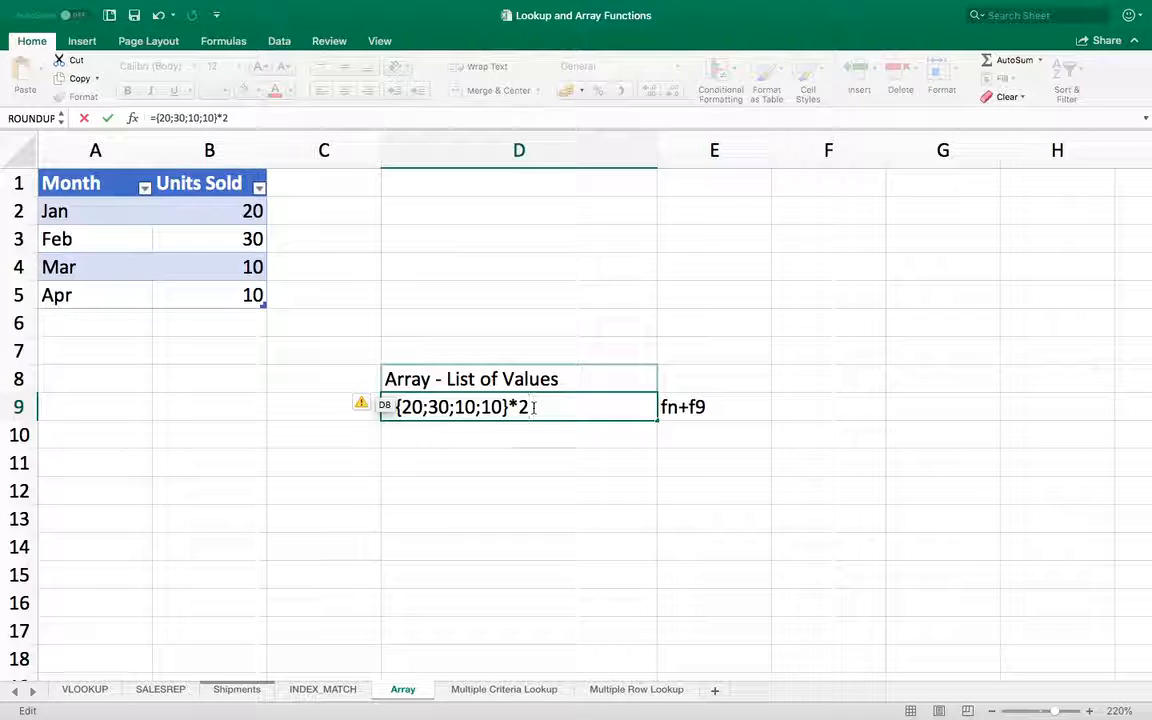
pyautogui.press('Return')
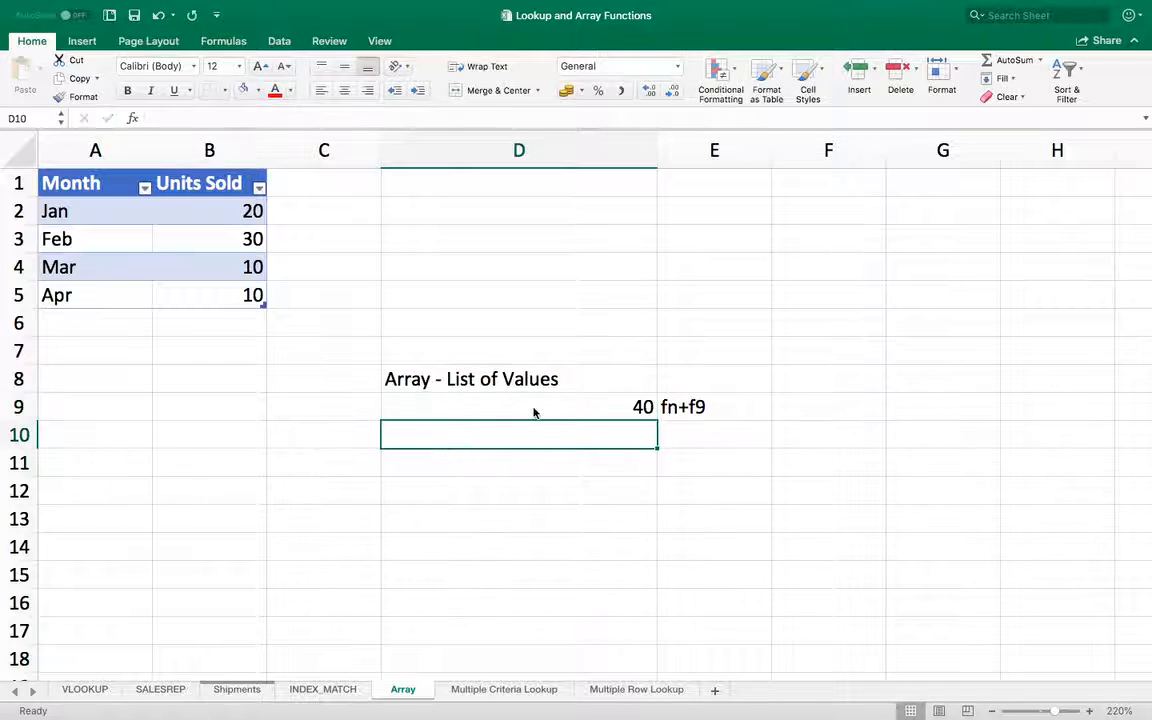
# Step: Preview the full array that D9's multiplication formula evaluates to, leaving the stored formula as it was
pyautogui.click(534, 412)
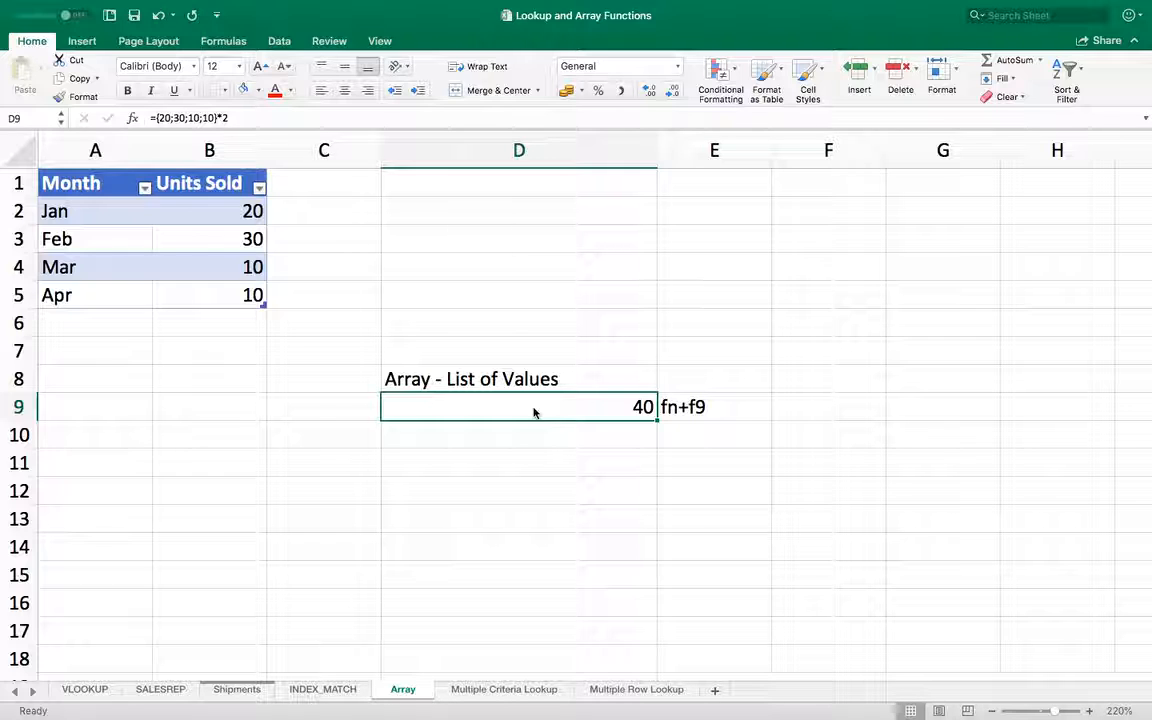
pyautogui.doubleClick(533, 408)
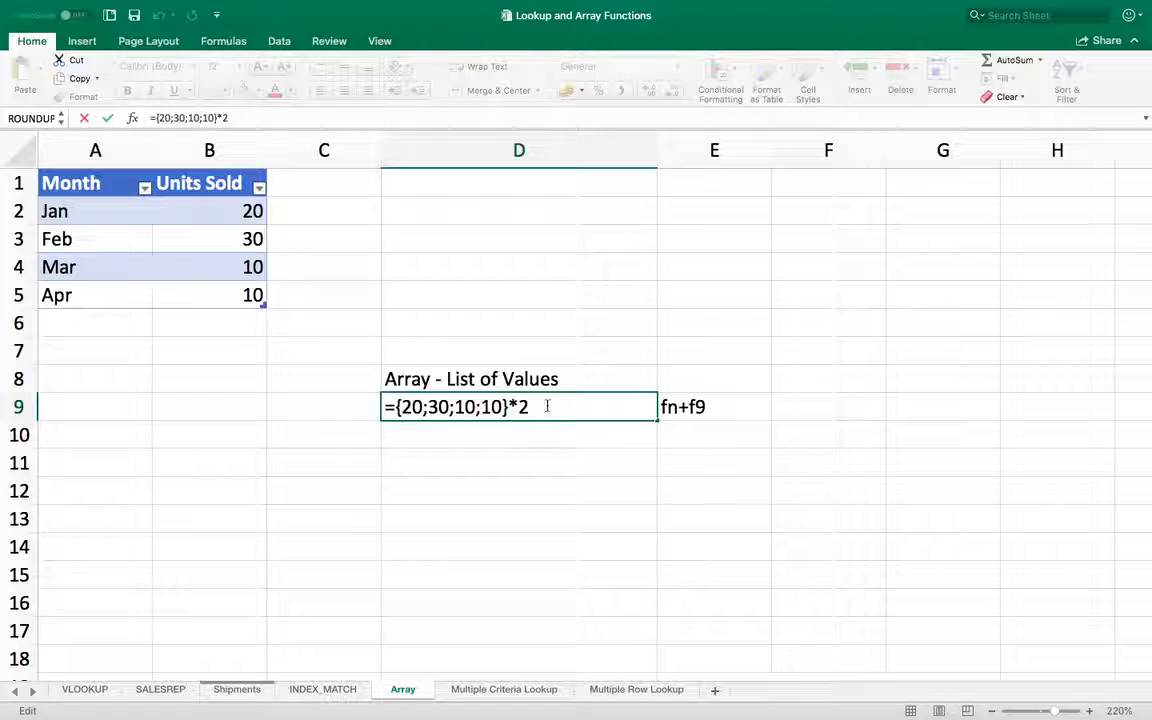
pyautogui.moveTo(547, 406); pyautogui.dragTo(452, 407)
pyautogui.click(547, 412)
pyautogui.press('F9')
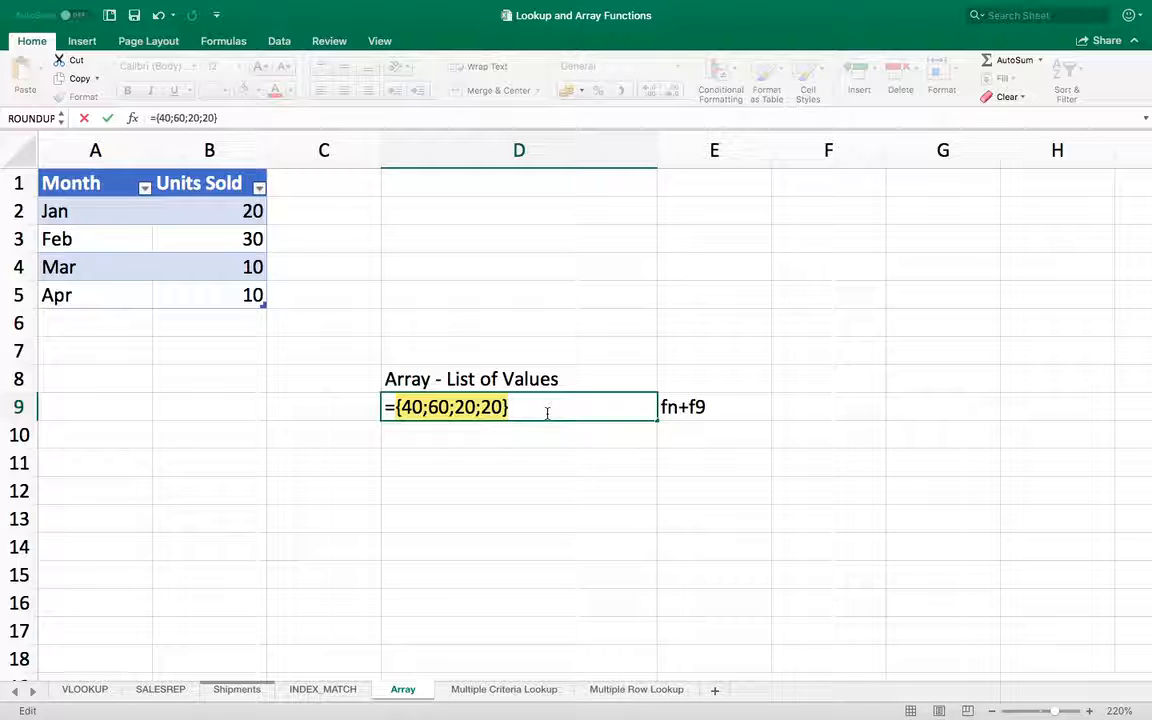
pyautogui.press('Escape')
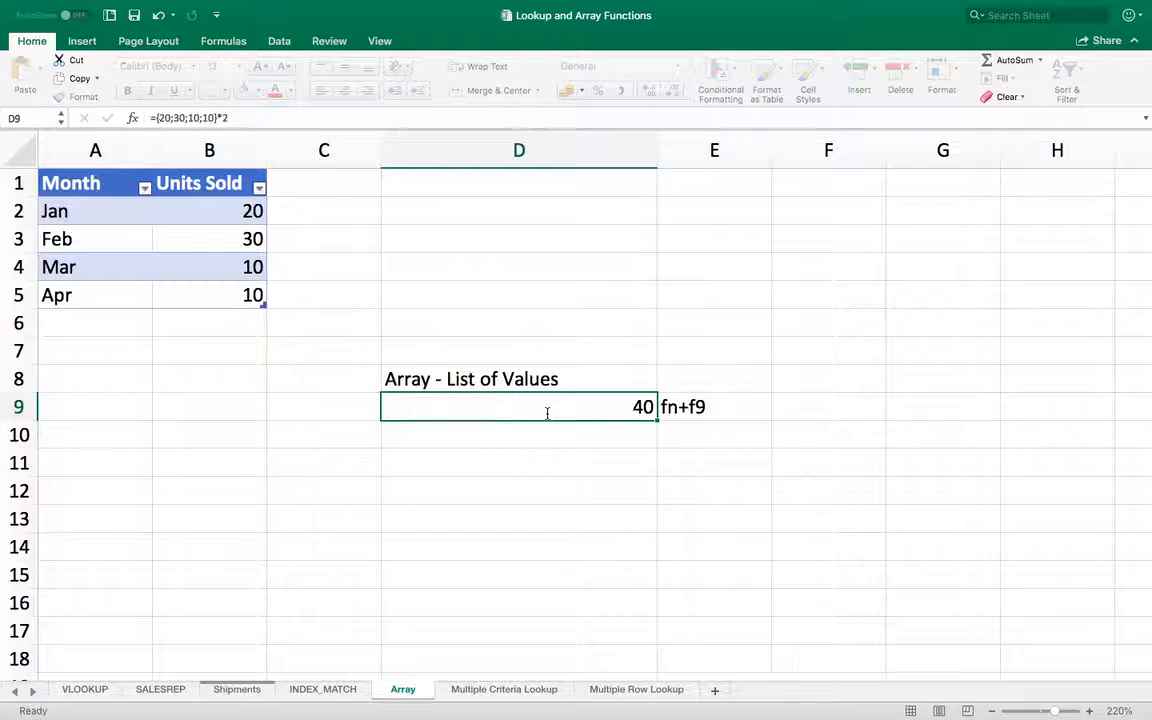
# Step: Clear the formula from D9 and enter Jan in C9 as the month to compare
pyautogui.press('Delete')
pyautogui.press('Left')
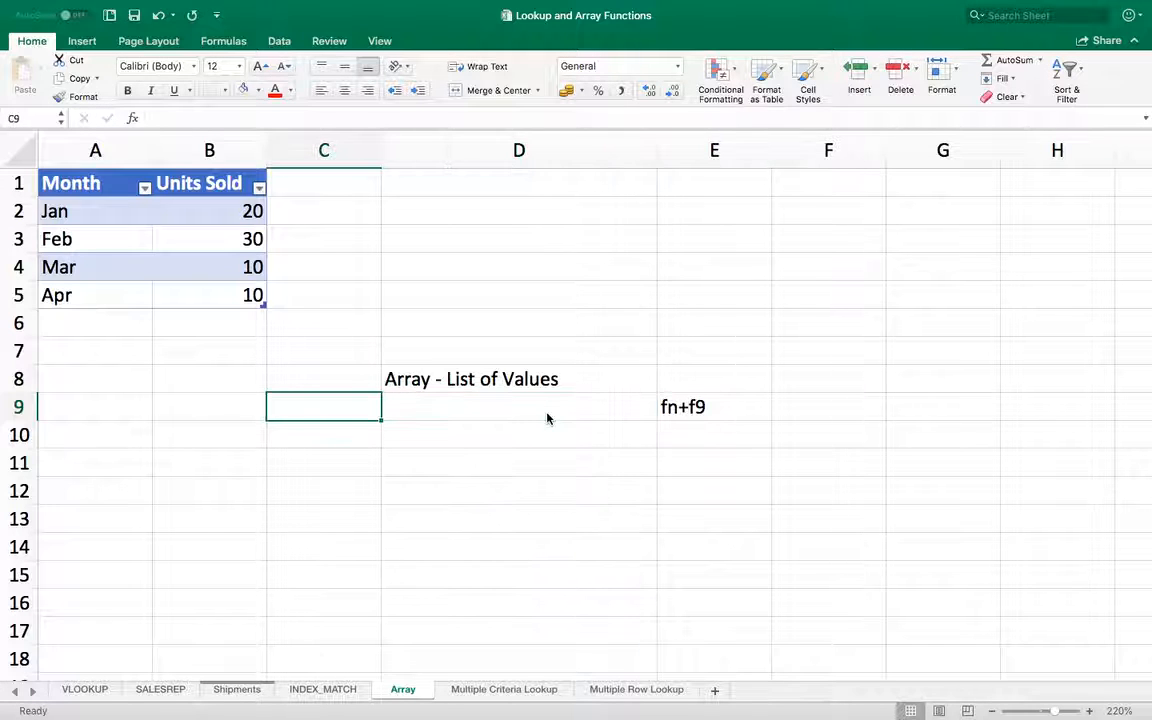
pyautogui.write('Jan')
pyautogui.press('Return')
# Step: Enter the formula =C9=Array[Month] in D9 to compare the month in C9 with the table's Month column
pyautogui.click(547, 418)
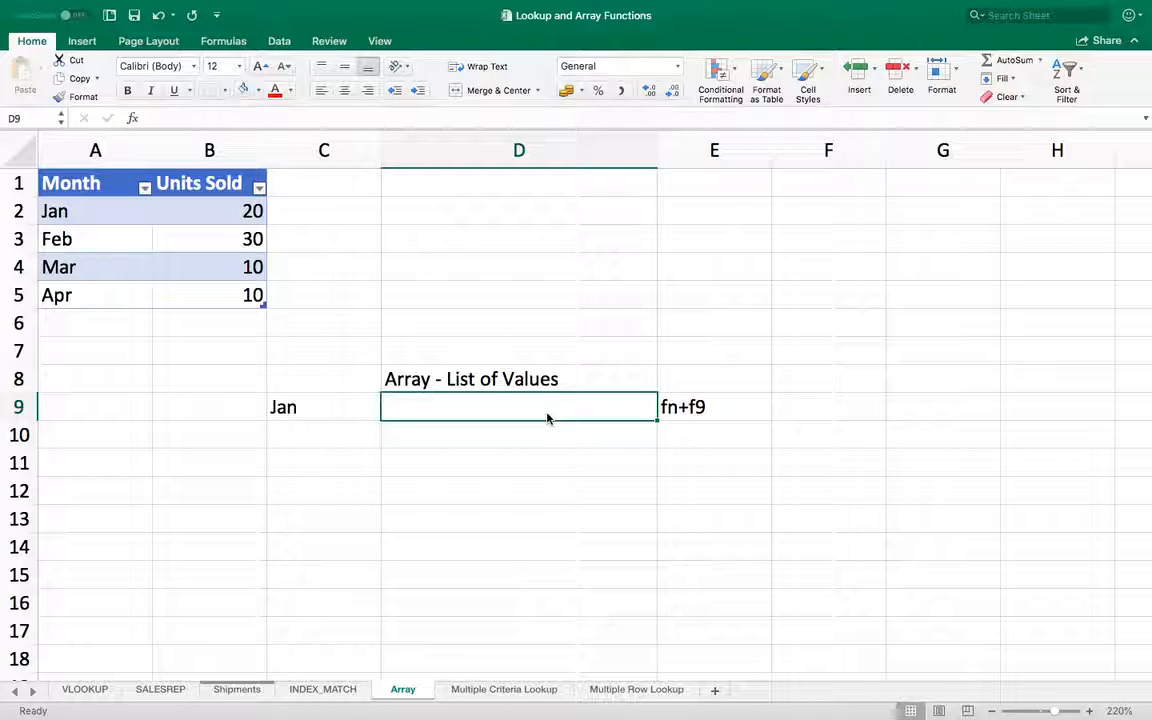
pyautogui.click(328, 413)
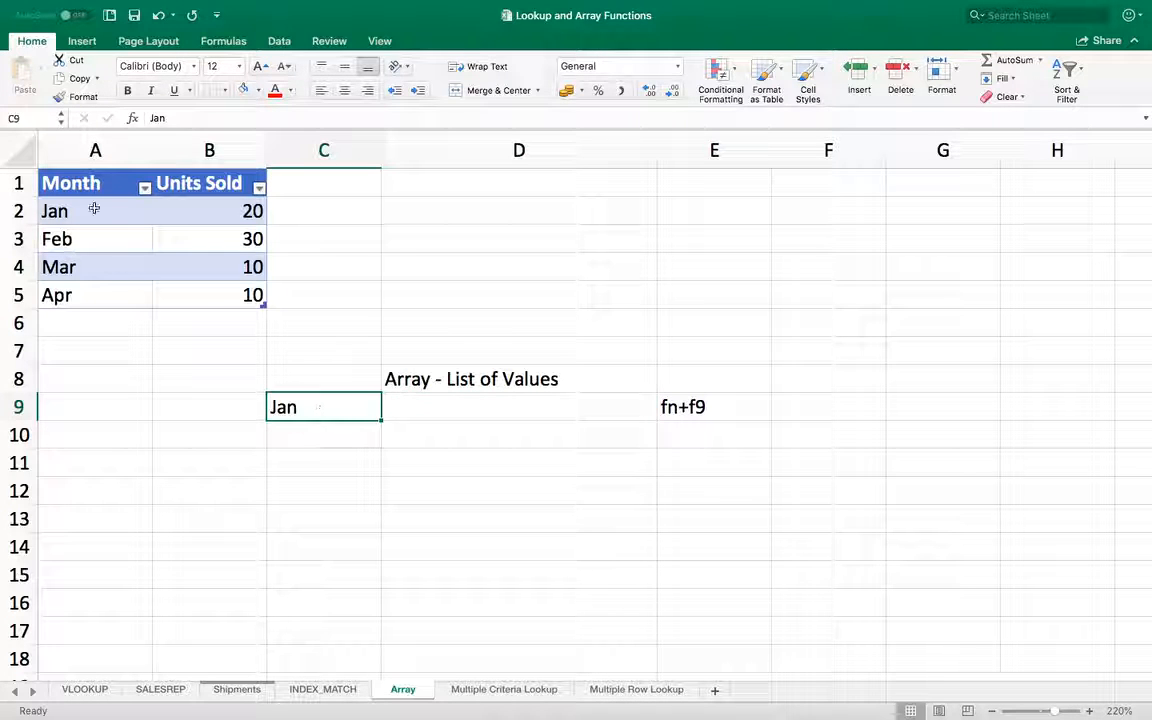
pyautogui.moveTo(94, 208); pyautogui.dragTo(80, 294)
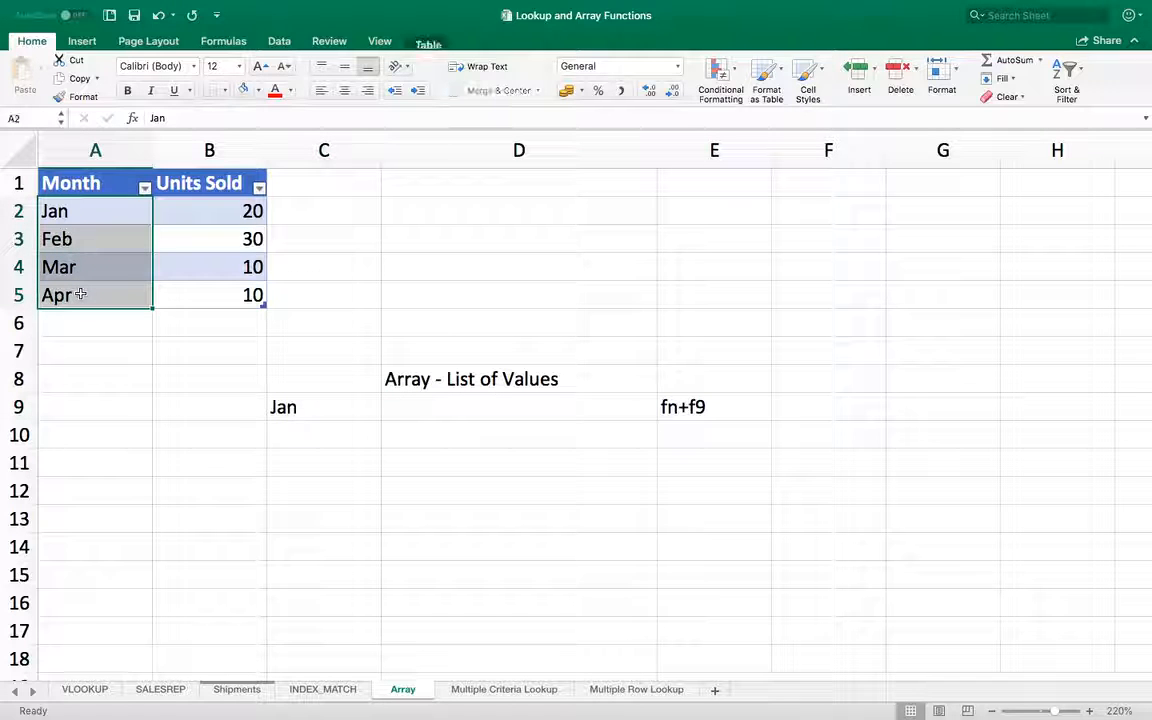
pyautogui.click(435, 408)
pyautogui.write('=')
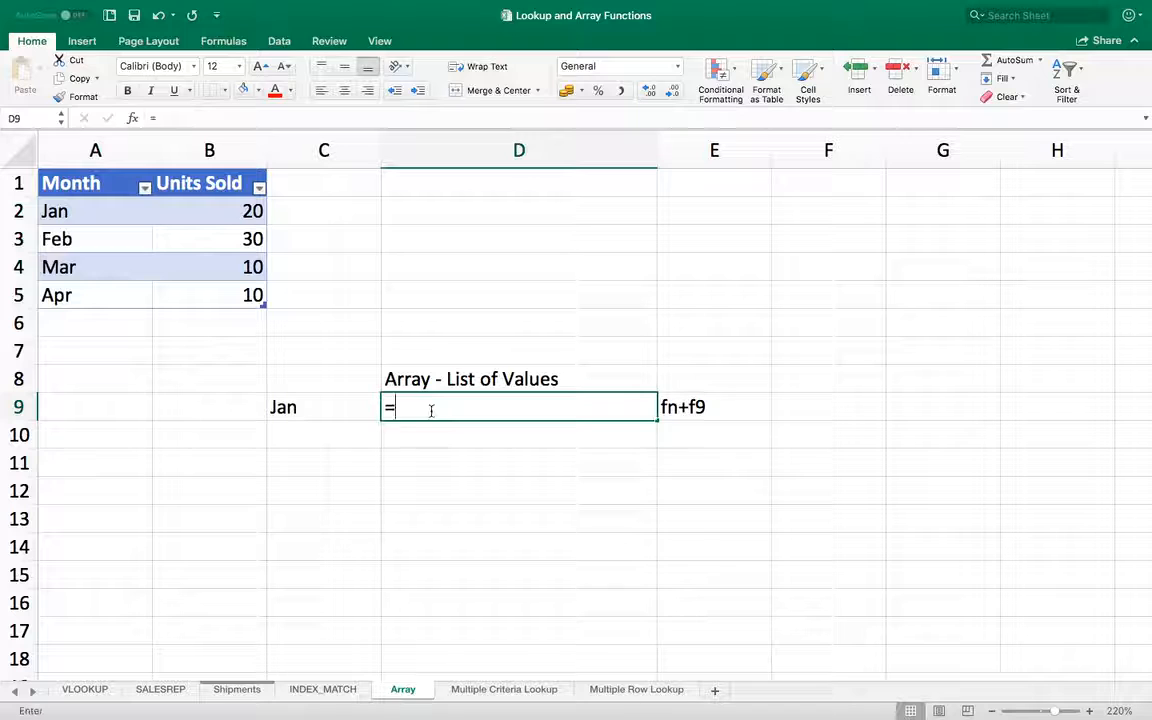
pyautogui.click(311, 403)
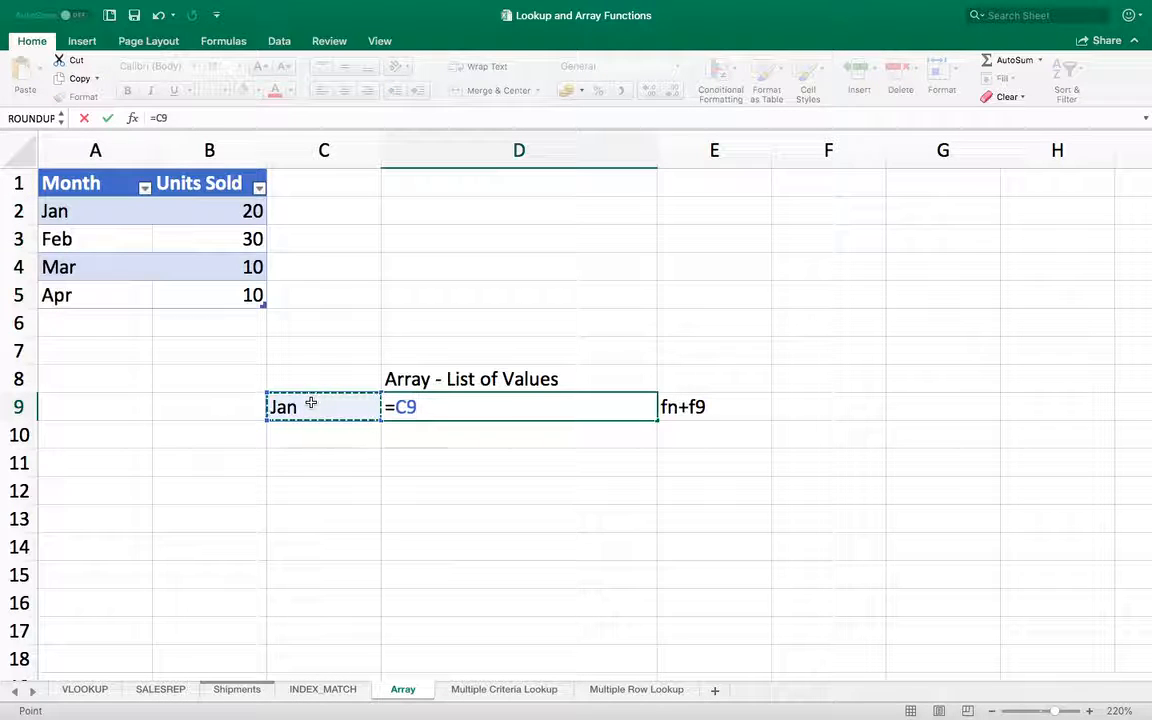
pyautogui.write('=')
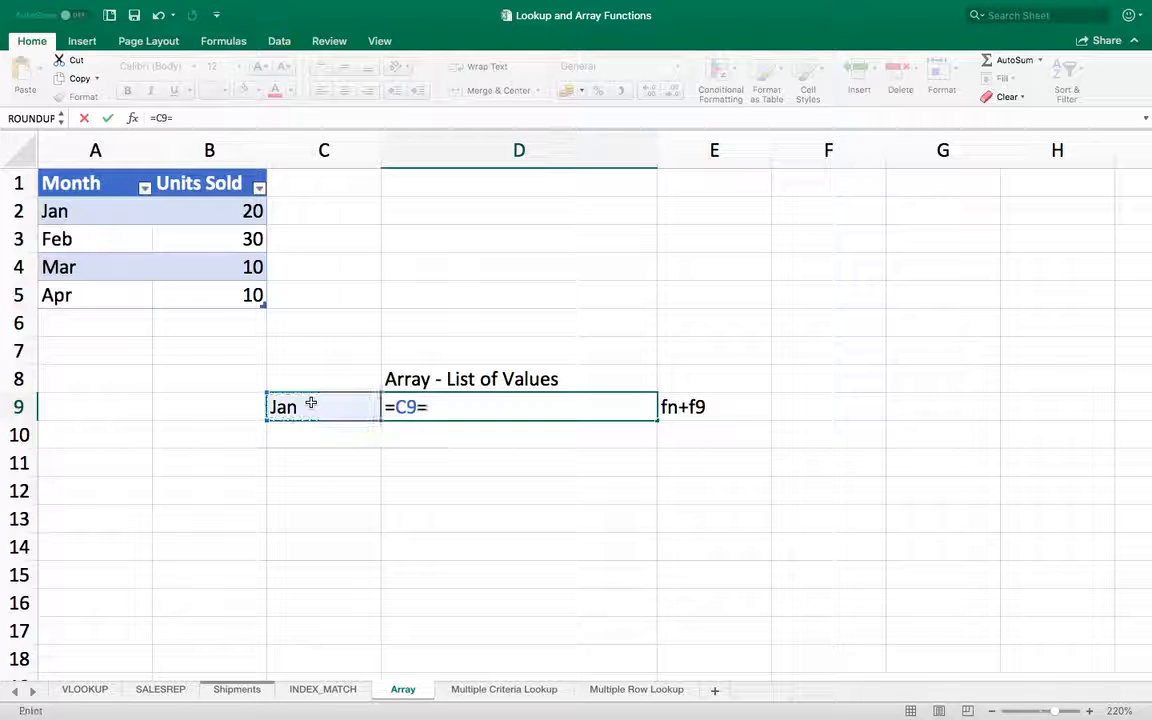
pyautogui.write('Arra')
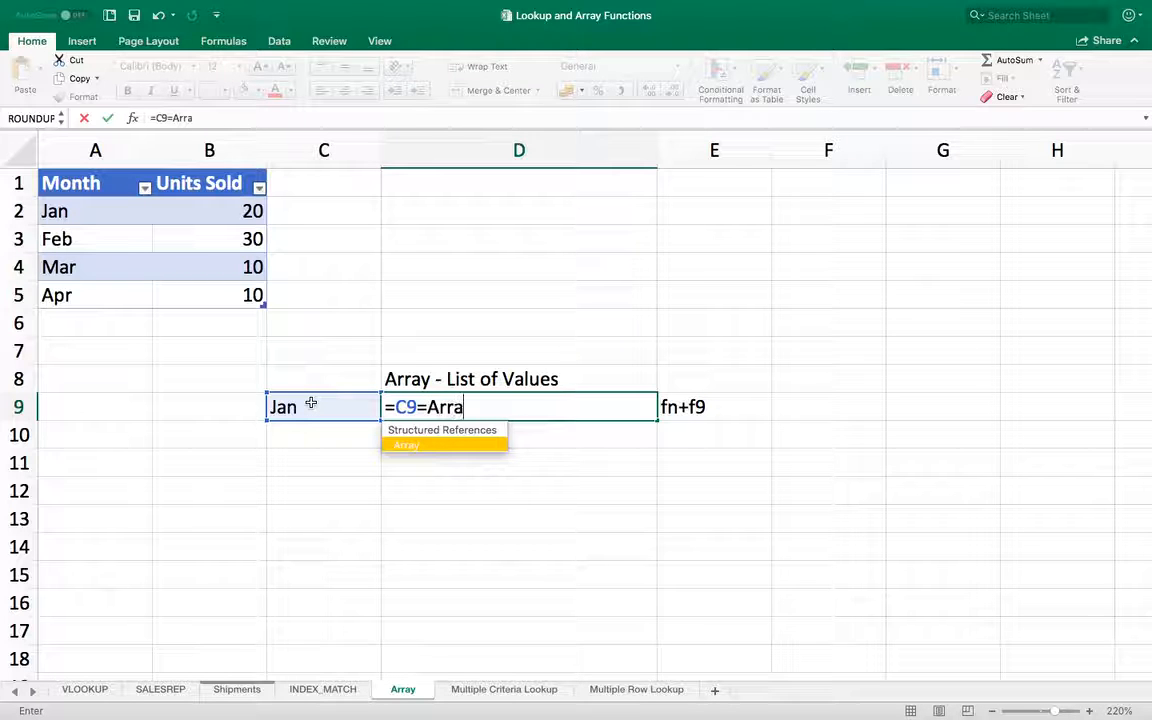
pyautogui.write('y[Mon')
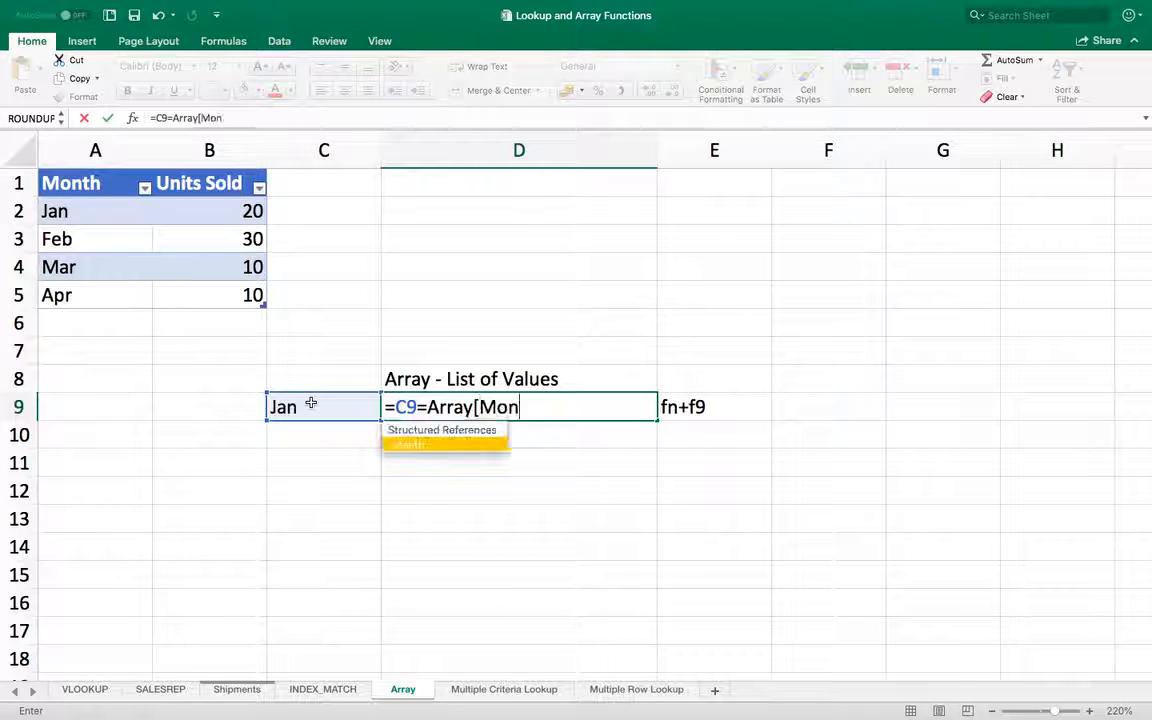
pyautogui.write('th]')
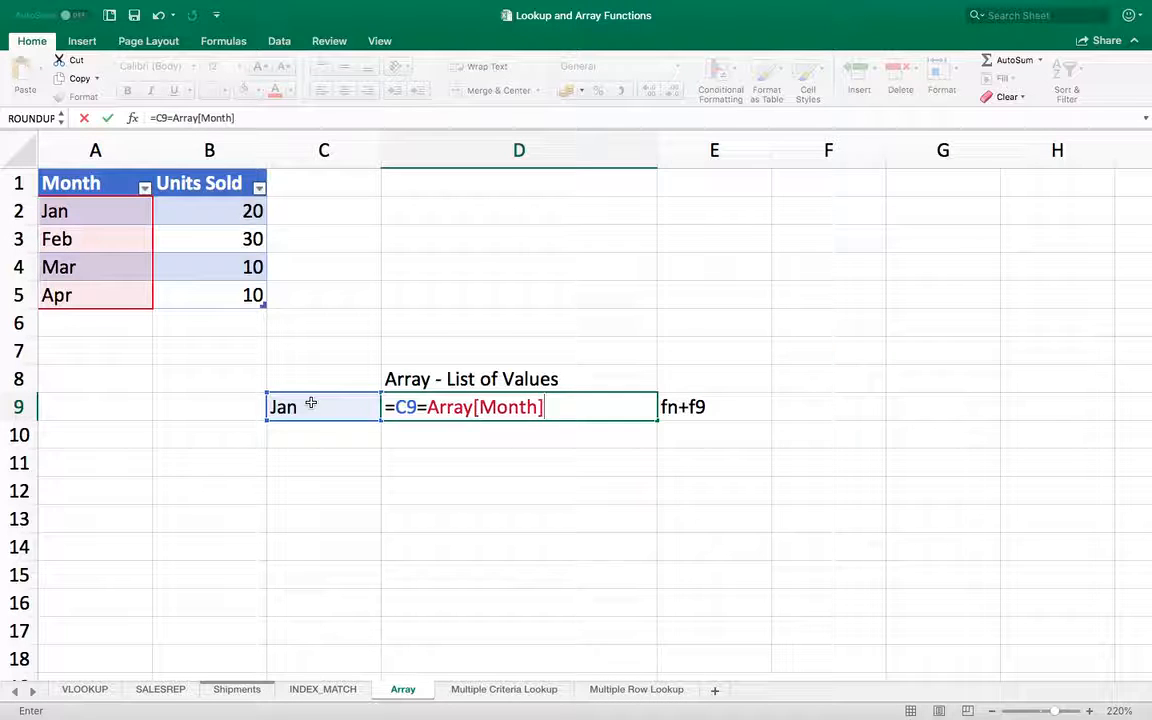
pyautogui.press('Return')
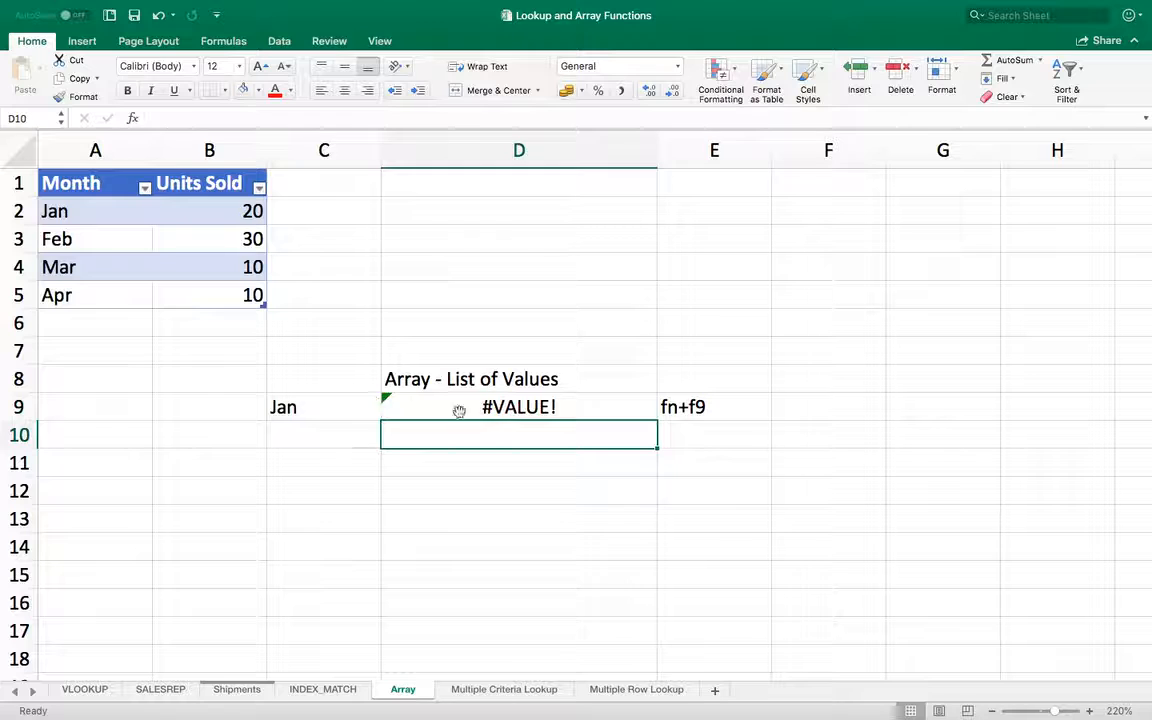
# Step: Evaluate the month comparison formula in D9 into its array of TRUE and FALSE values
pyautogui.click(448, 407)
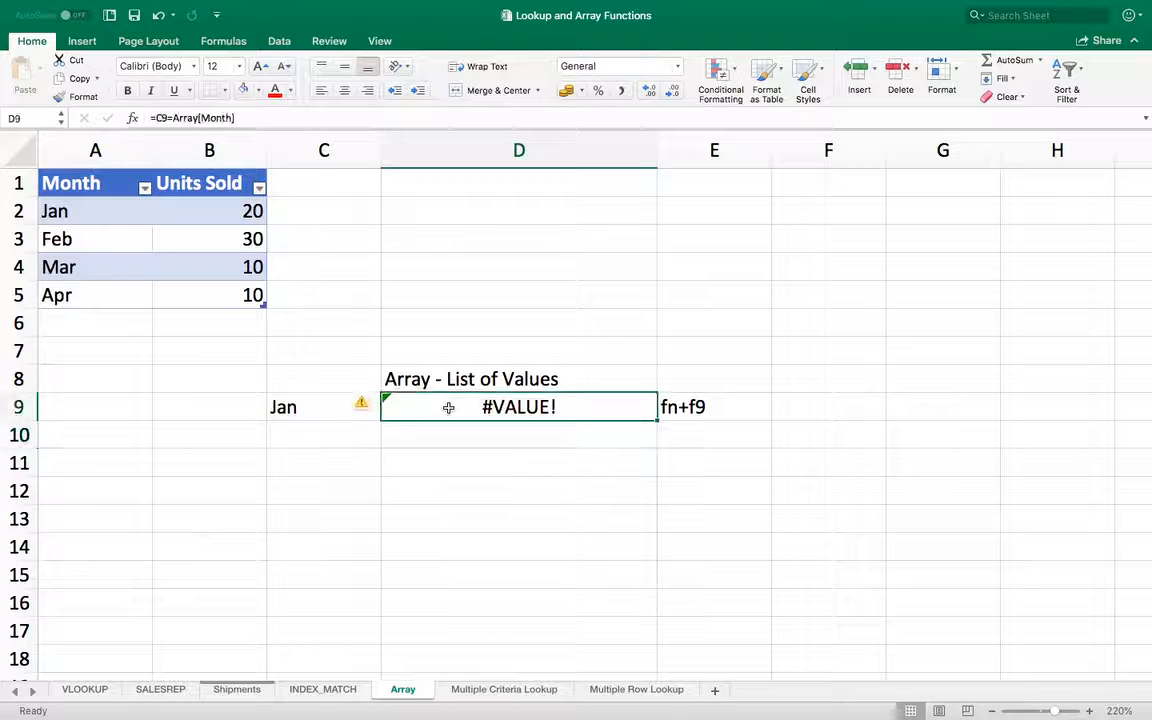
pyautogui.doubleClick(599, 404)
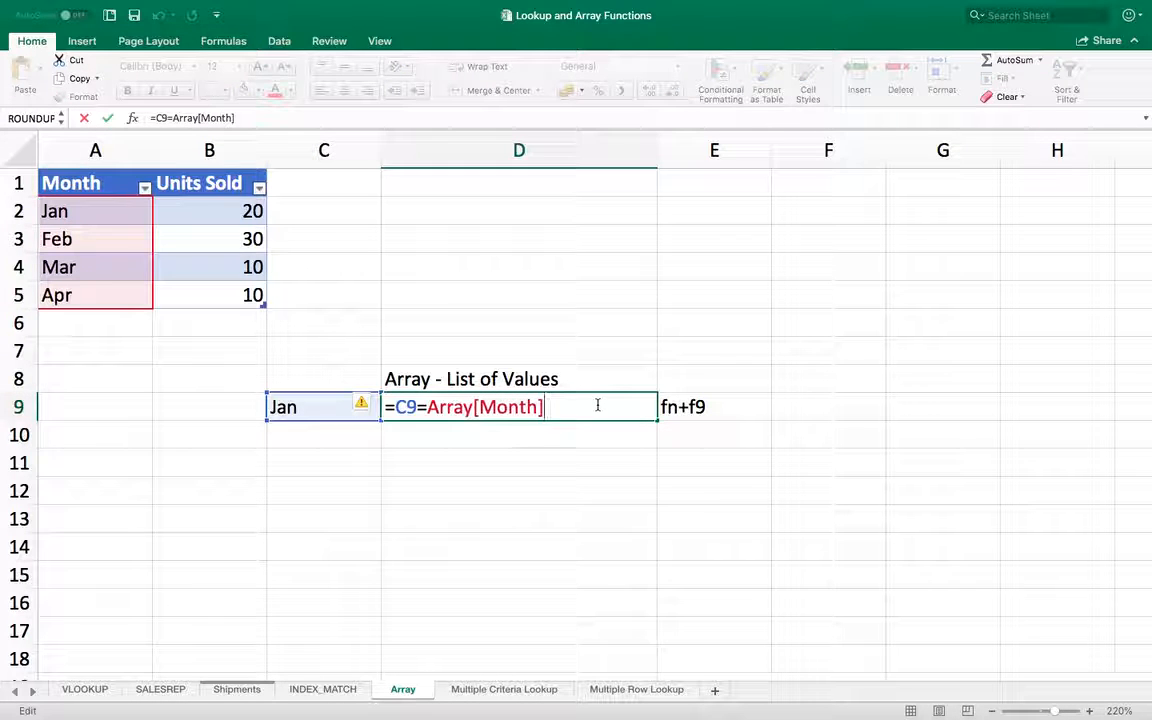
pyautogui.press('F9')
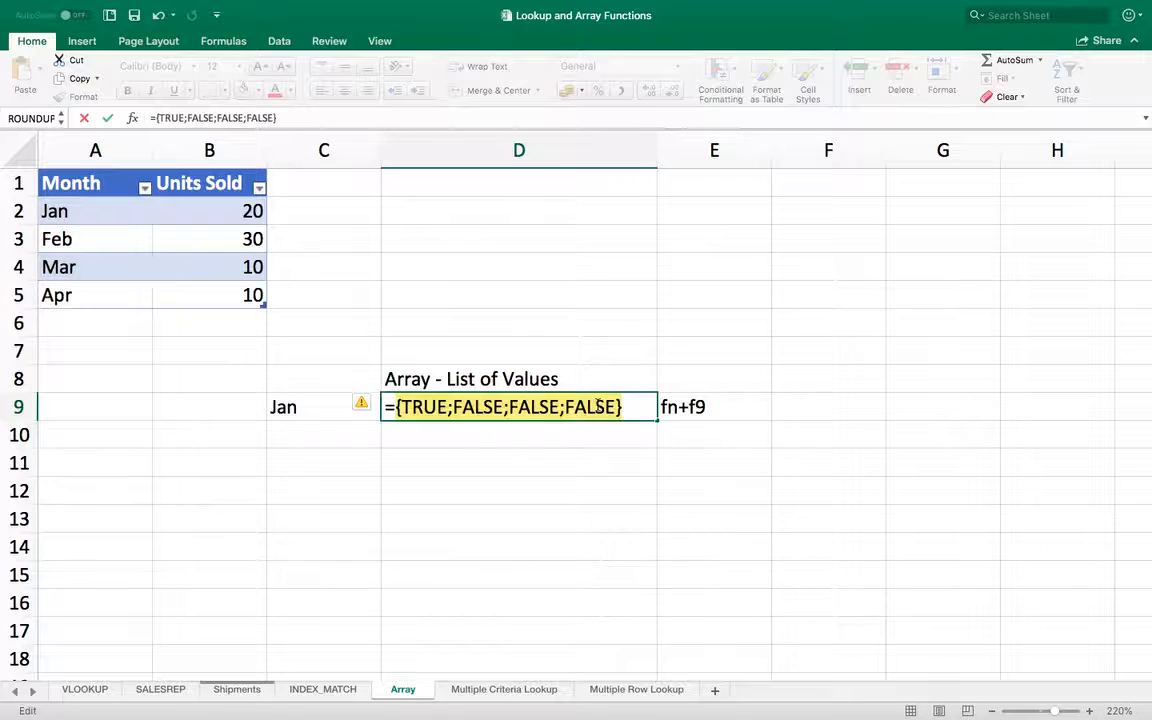